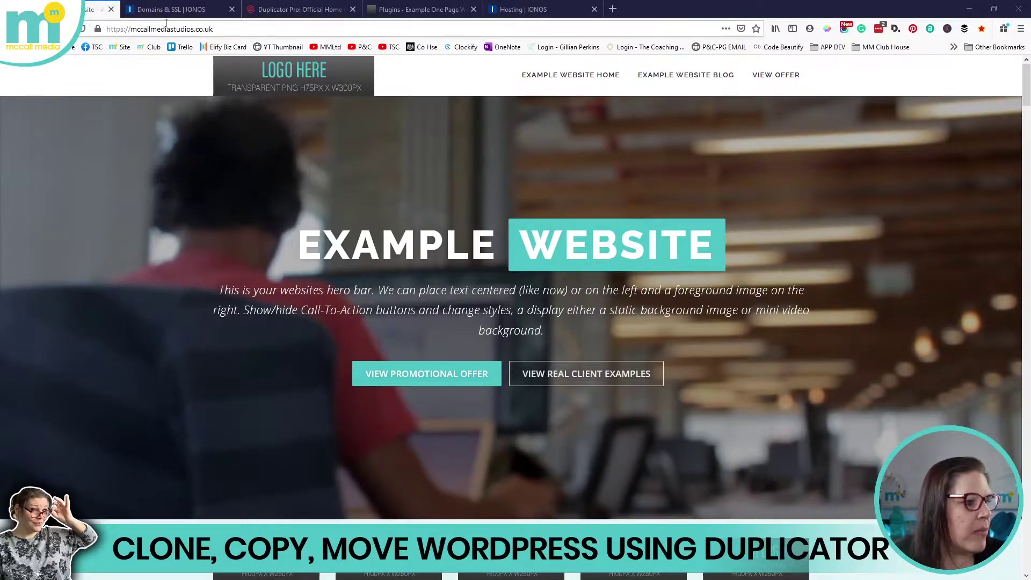
- Look through the home page of the example website at mccallmediastudios.co.uk, from the hero bar to the testimonials and pricing sections
{"action": "left_click_drag", "start_coordinate": [214, 29], "coordinate": [128, 29]}
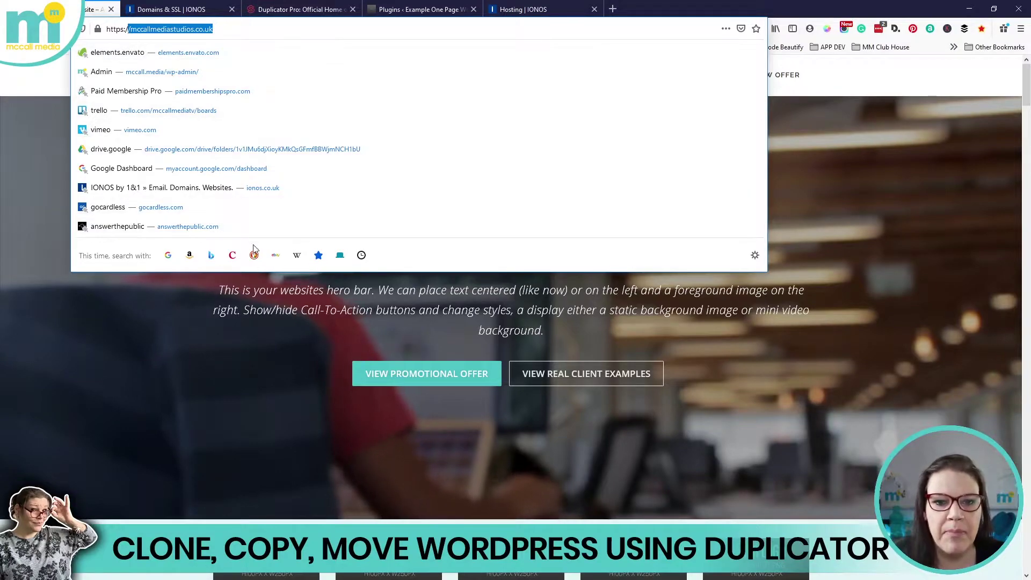
{"action": "left_click", "coordinate": [738, 274]}
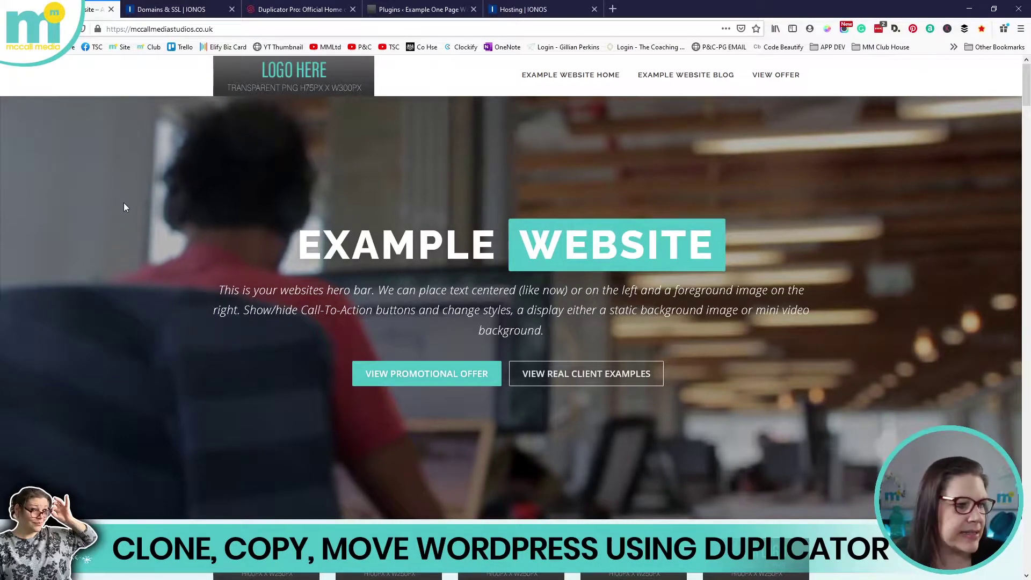
{"action": "scroll", "coordinate": [372, 332], "scroll_direction": "down", "scroll_amount": 15}
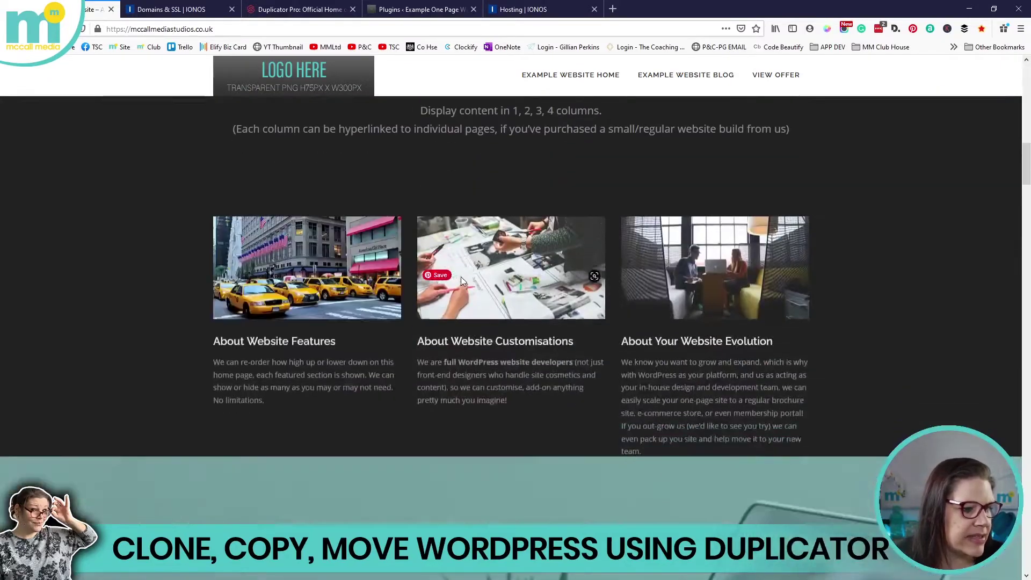
{"action": "scroll", "coordinate": [451, 262], "scroll_direction": "down", "scroll_amount": 20}
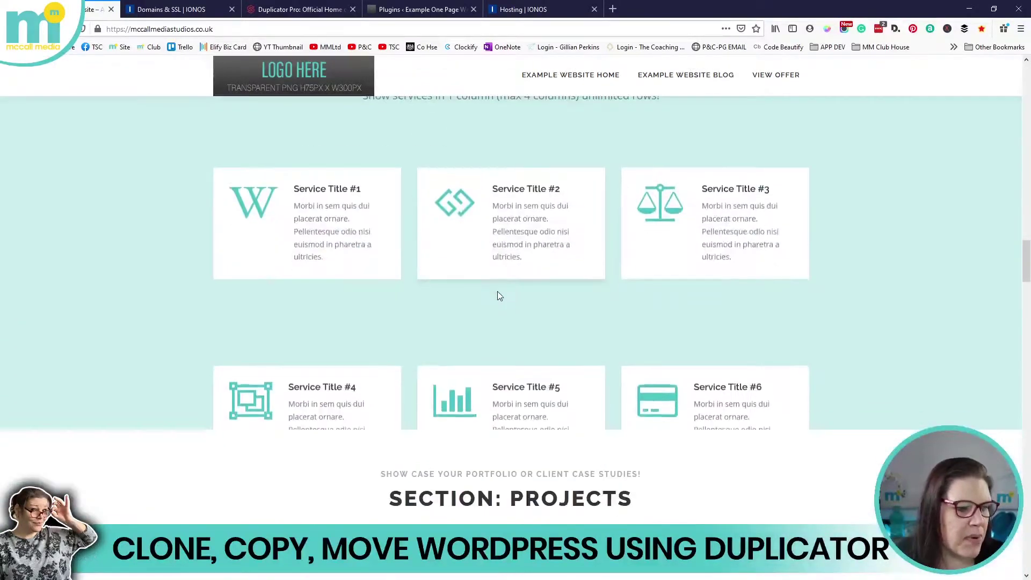
{"action": "scroll", "coordinate": [490, 314], "scroll_direction": "down", "scroll_amount": 6}
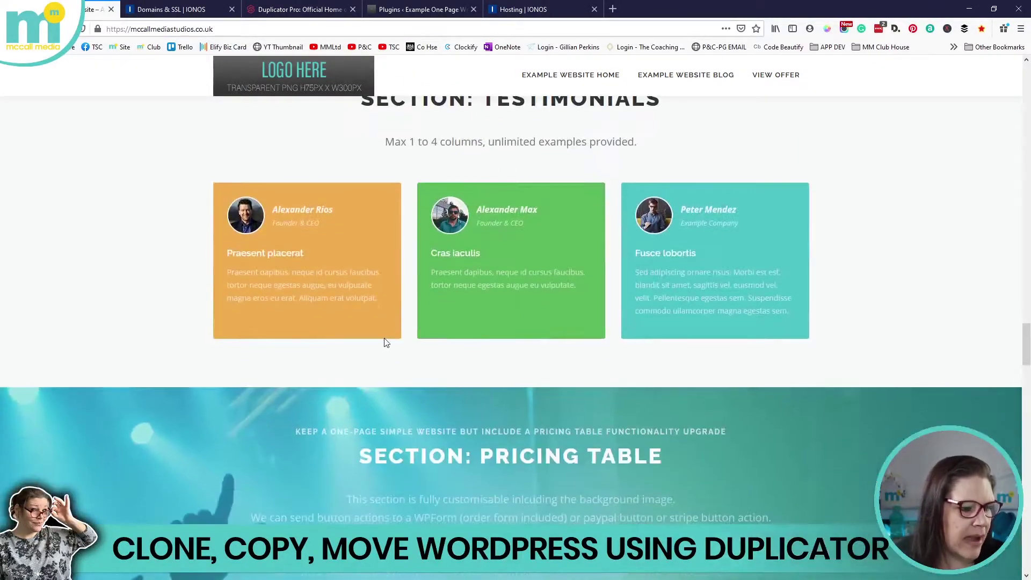
{"action": "scroll", "coordinate": [386, 341], "scroll_direction": "up", "scroll_amount": 18}
{"action": "scroll", "coordinate": [381, 349], "scroll_direction": "up", "scroll_amount": 20}
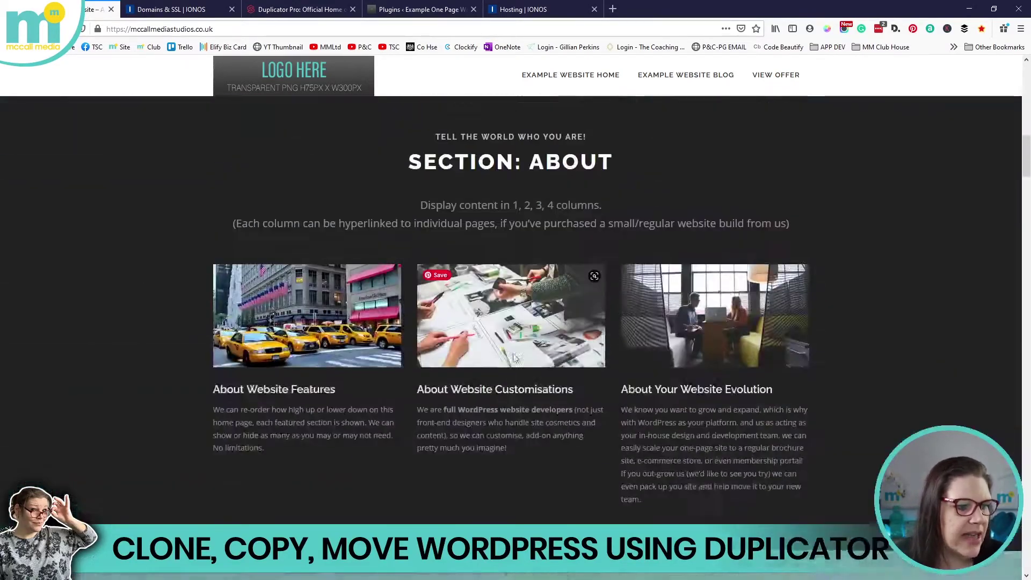
{"action": "scroll", "coordinate": [559, 357], "scroll_direction": "up", "scroll_amount": 1}
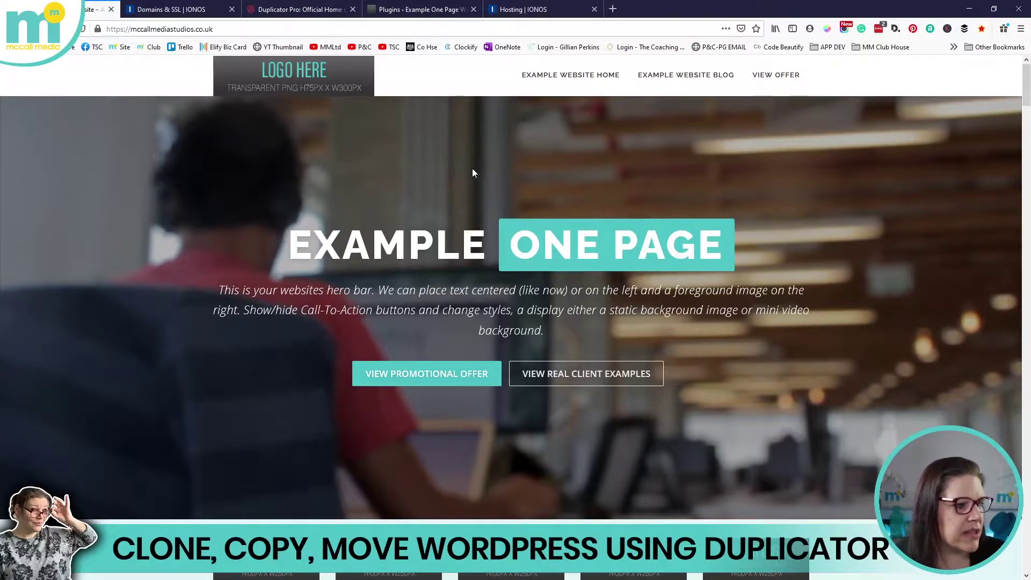
- Close the example site and examine the Duplicator Pro overview on snapcreek.com, including its cloud storage options
{"action": "left_click", "coordinate": [111, 10]}
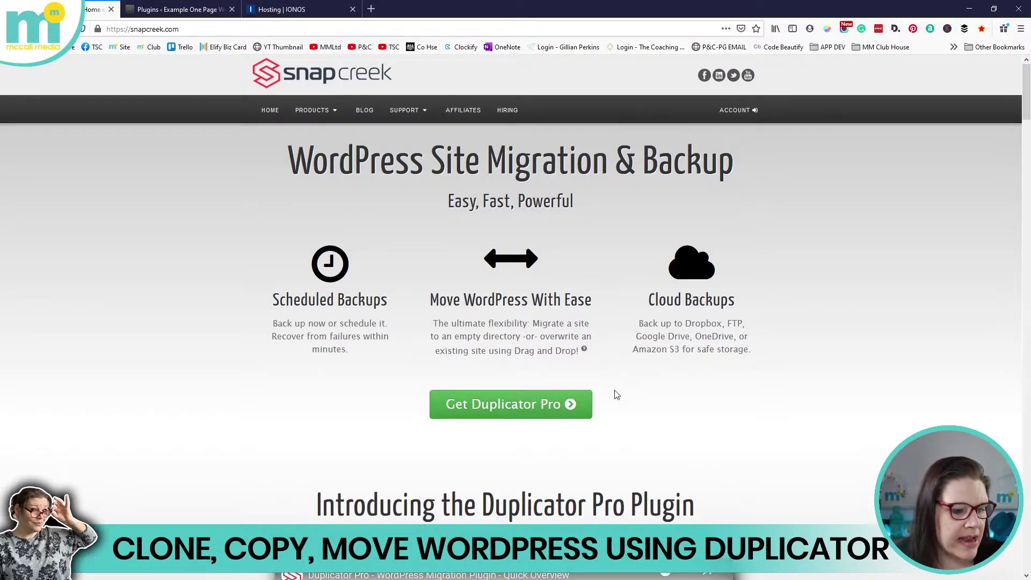
{"action": "scroll", "coordinate": [617, 394], "scroll_direction": "down", "scroll_amount": 3}
{"action": "scroll", "coordinate": [555, 395], "scroll_direction": "down", "scroll_amount": 5}
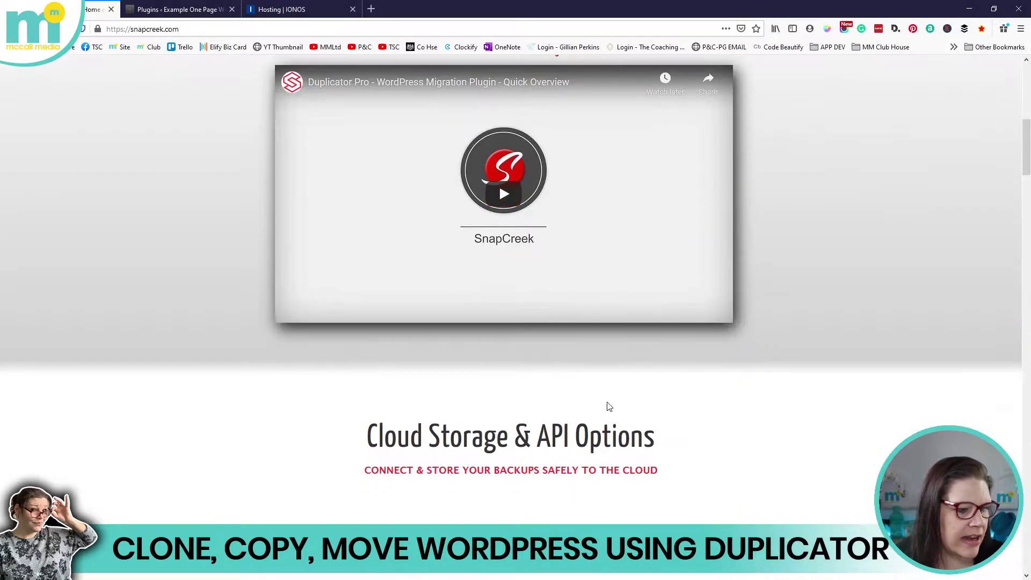
{"action": "scroll", "coordinate": [610, 408], "scroll_direction": "down", "scroll_amount": 5}
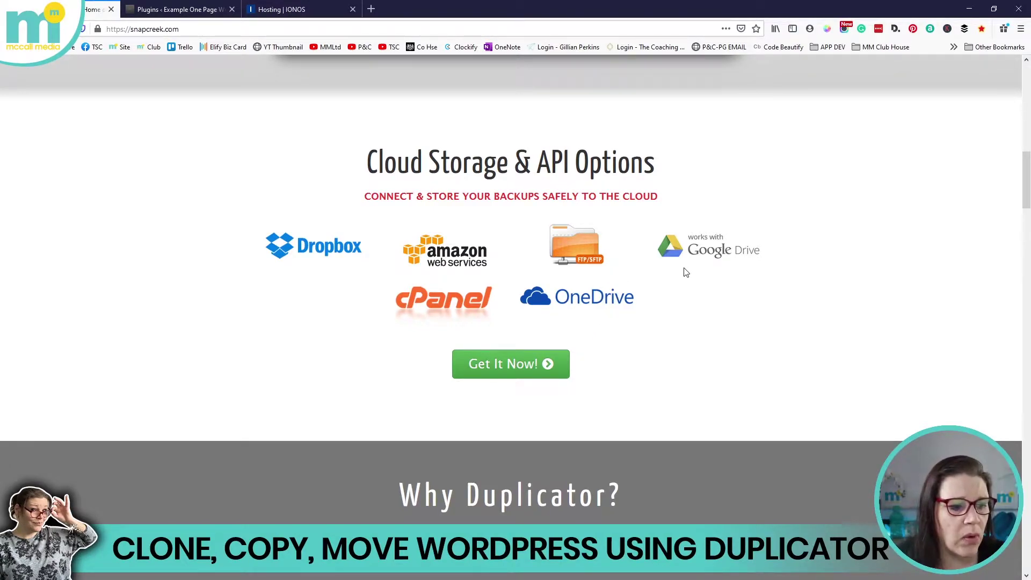
{"action": "scroll", "coordinate": [760, 349], "scroll_direction": "up", "scroll_amount": 10}
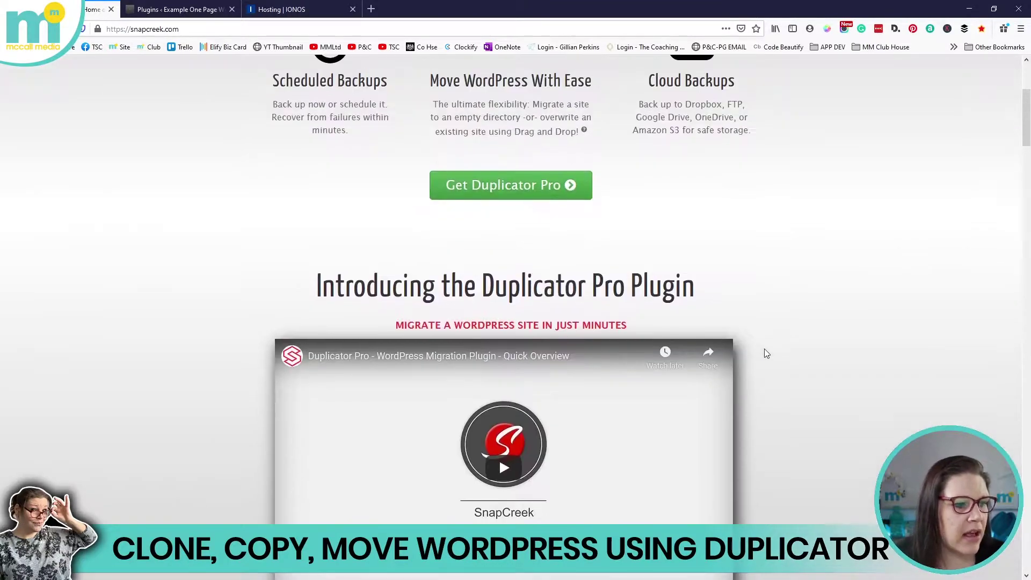
{"action": "scroll", "coordinate": [758, 343], "scroll_direction": "up", "scroll_amount": 4}
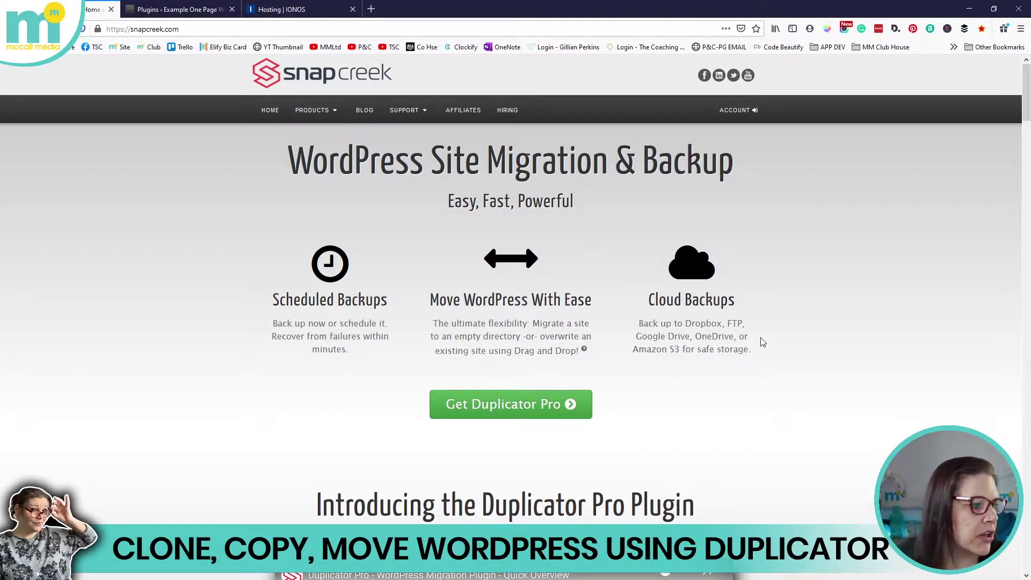
- Search the WordPress plugin directory for duplicator, and install and activate the Duplicator – WordPress Migration Plugin by Snap Creek
{"action": "left_click", "coordinate": [111, 9]}
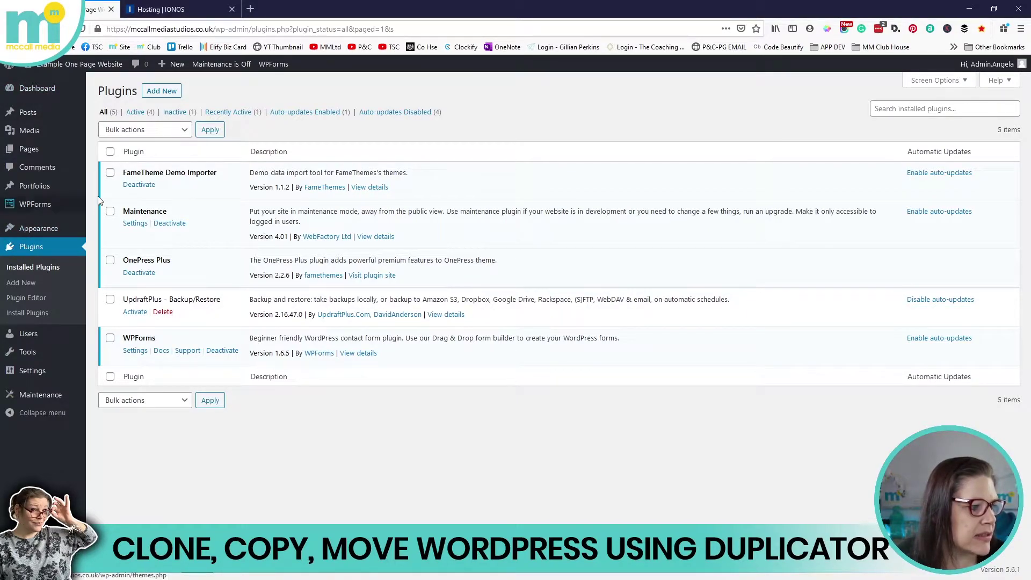
{"action": "left_click", "coordinate": [163, 93]}
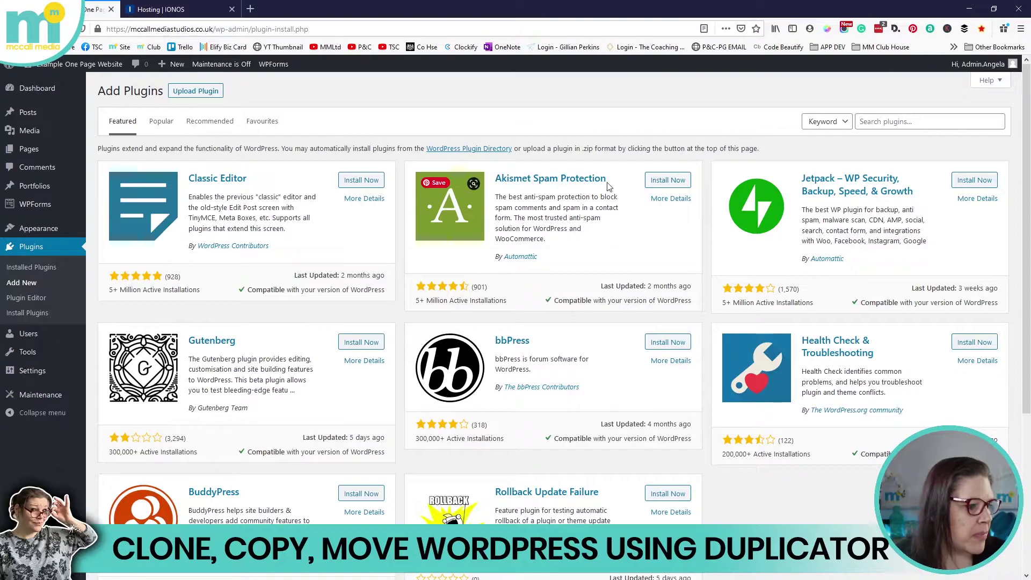
{"action": "left_click", "coordinate": [879, 122]}
{"action": "type", "text": "dup"}
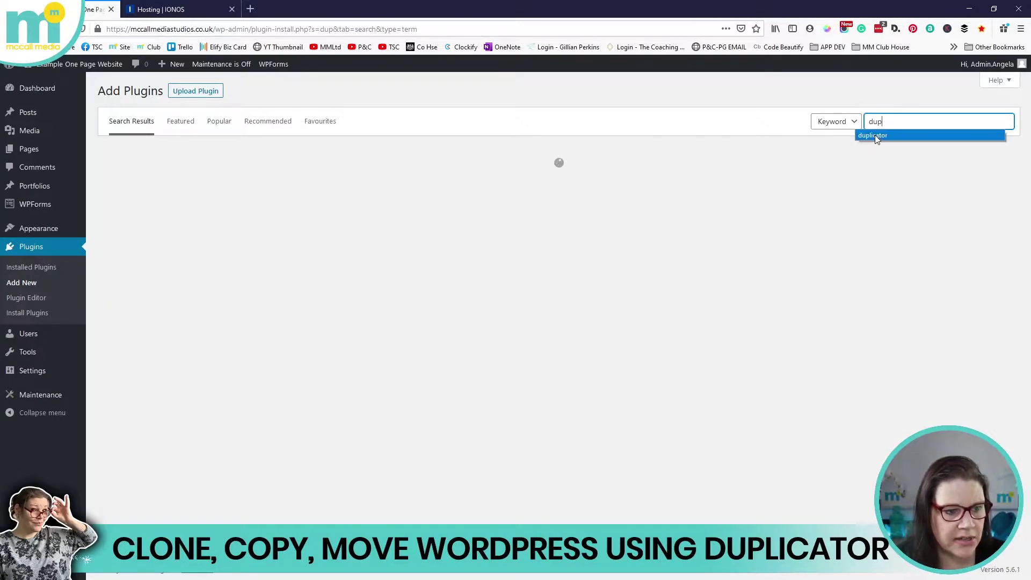
{"action": "left_click", "coordinate": [877, 136]}
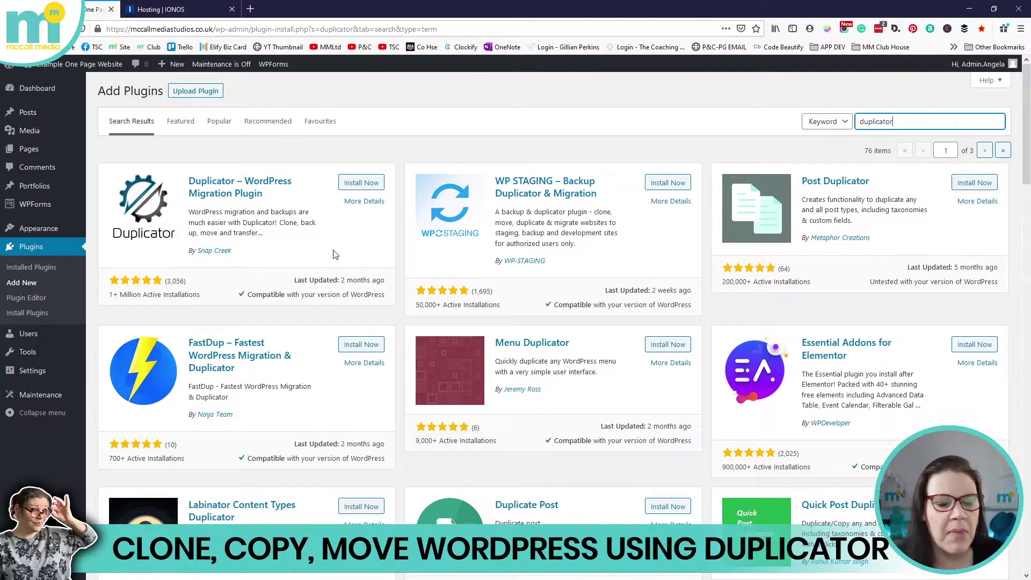
{"action": "left_click", "coordinate": [361, 182]}
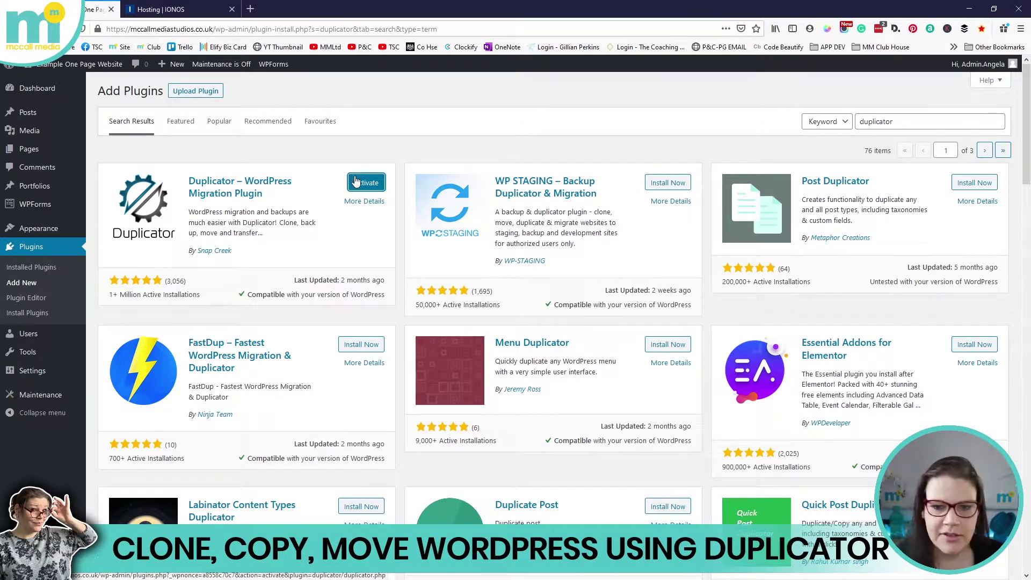
{"action": "left_click", "coordinate": [356, 182]}
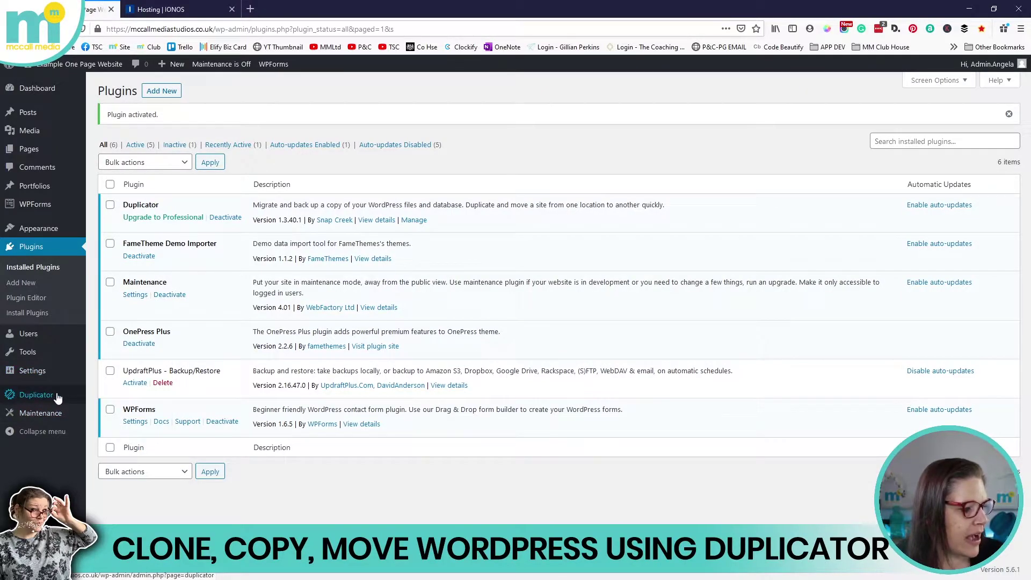
- Create a new package in Duplicator, keeping the suggested name 20210222_exampleonepagewebsite
{"action": "mouse_move", "coordinate": [40, 400]}
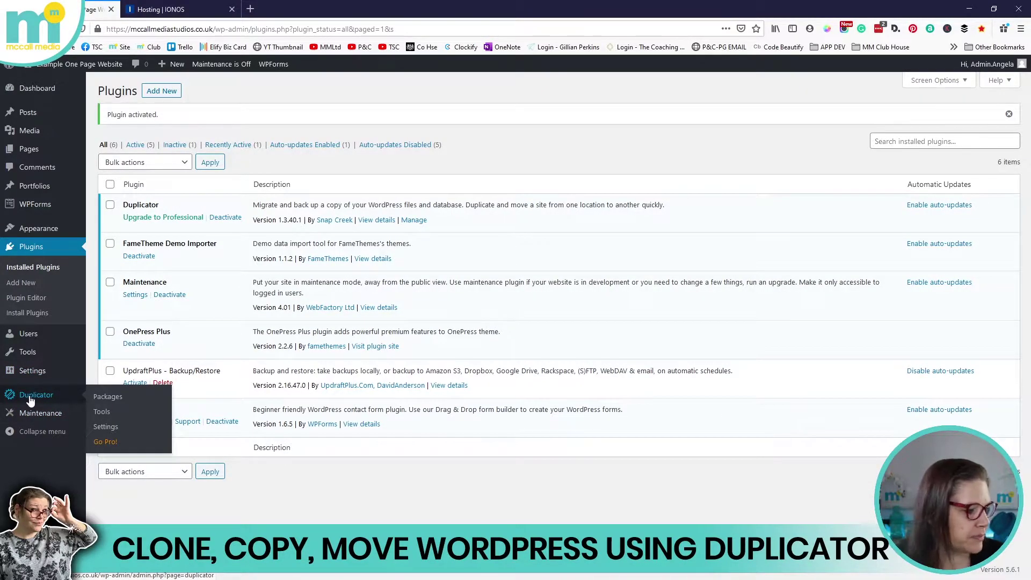
{"action": "left_click", "coordinate": [51, 399]}
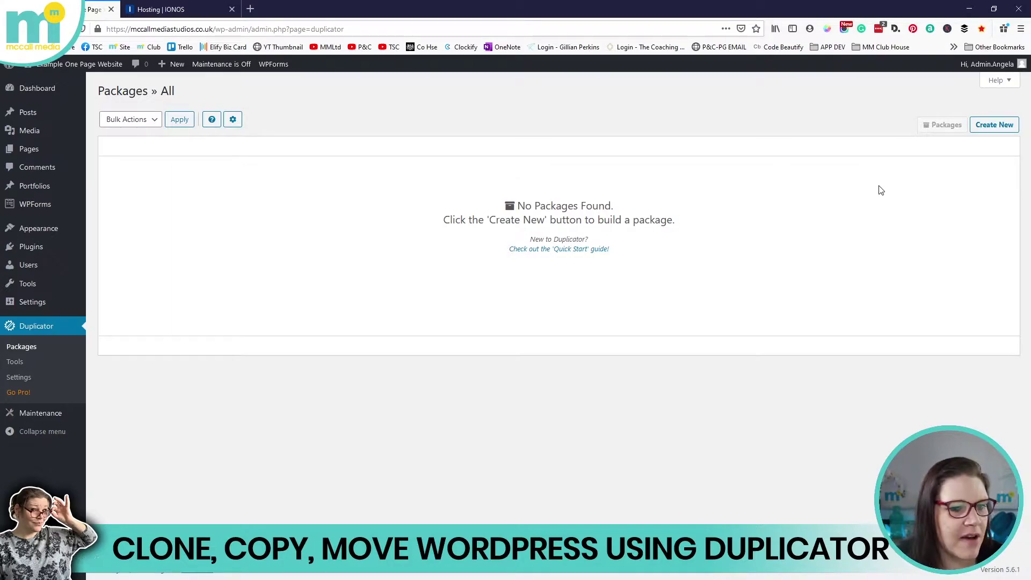
{"action": "left_click", "coordinate": [994, 126]}
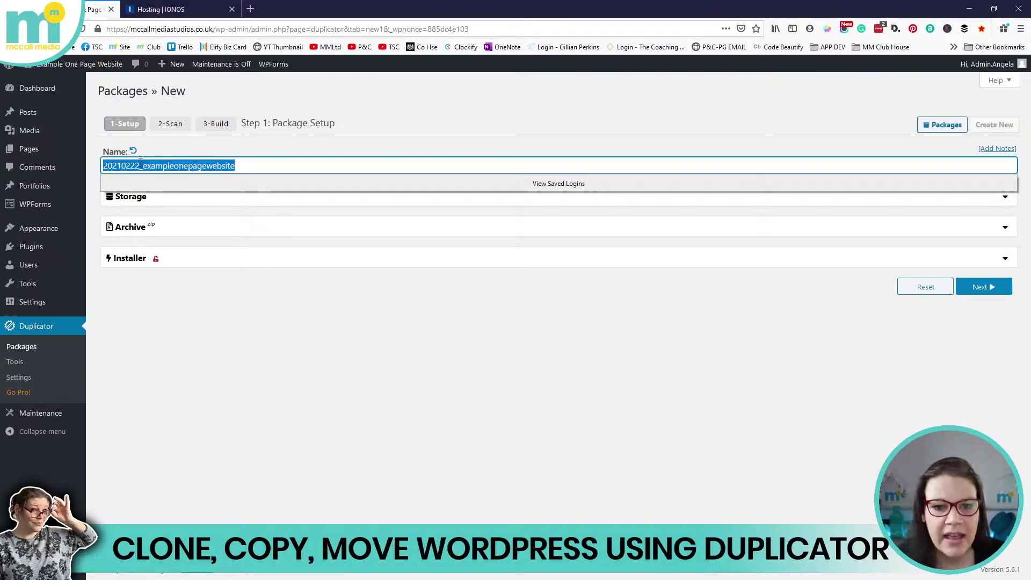
{"action": "left_click", "coordinate": [503, 314]}
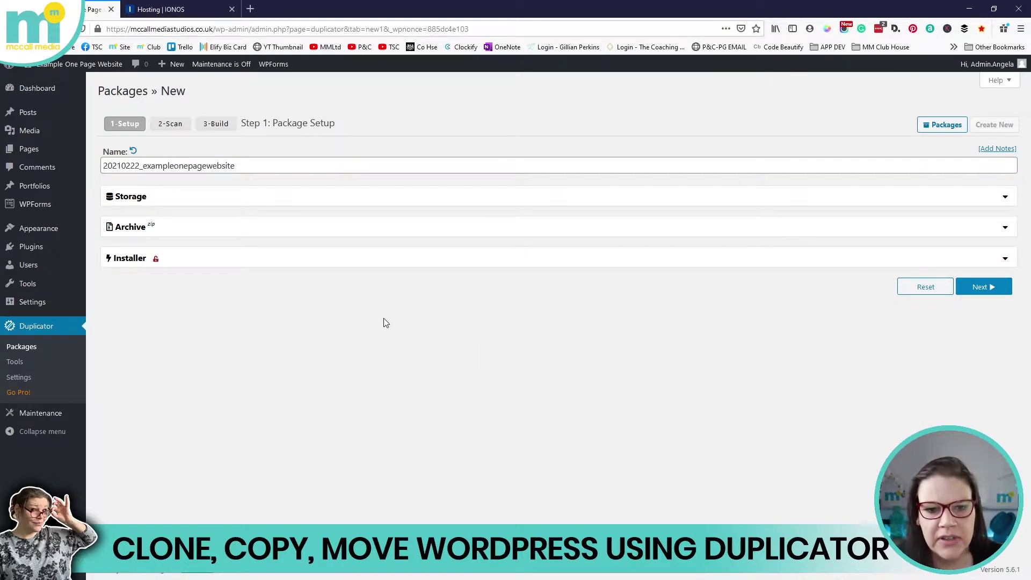
- Review the new package's storage location, archive file and database filters, and installer prefill options, including cPanel
{"action": "left_click", "coordinate": [164, 202]}
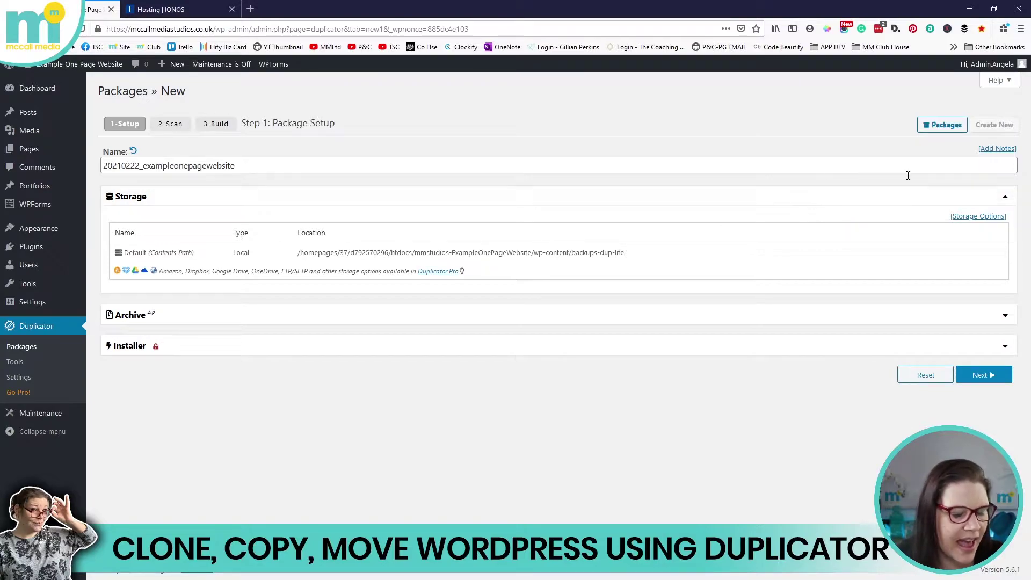
{"action": "left_click", "coordinate": [1005, 199]}
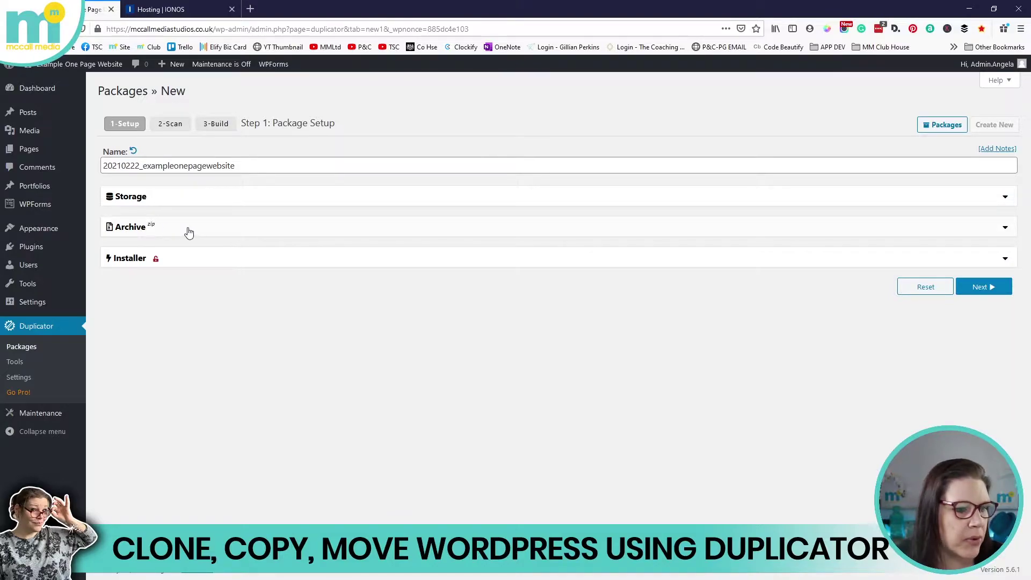
{"action": "left_click", "coordinate": [189, 232]}
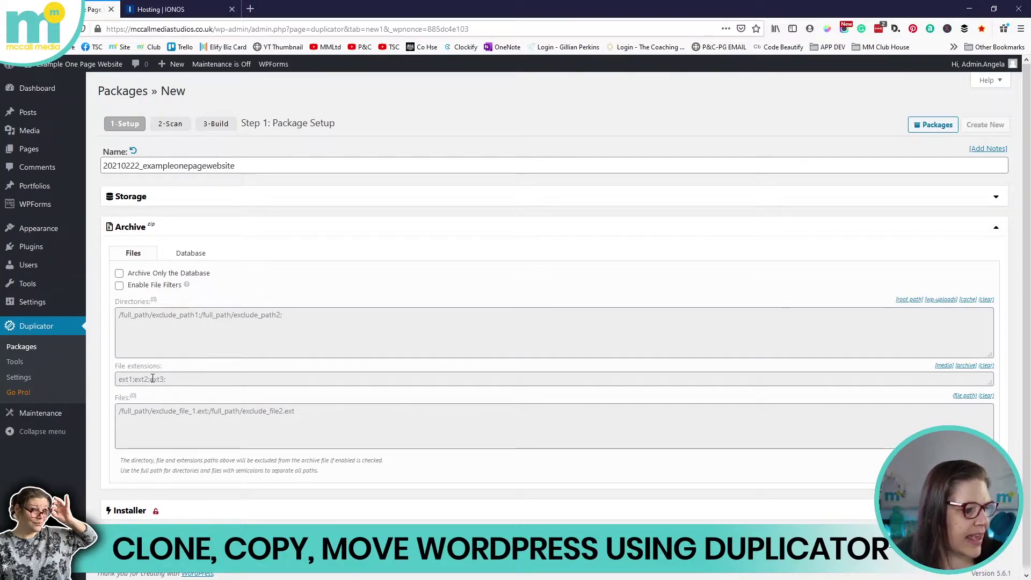
{"action": "left_click", "coordinate": [188, 255]}
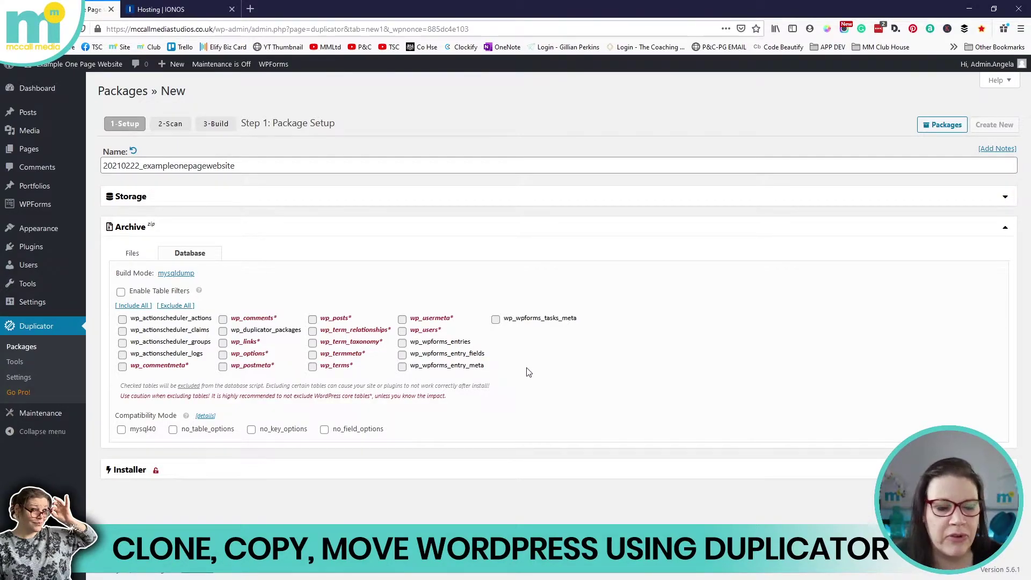
{"action": "left_click", "coordinate": [1004, 228]}
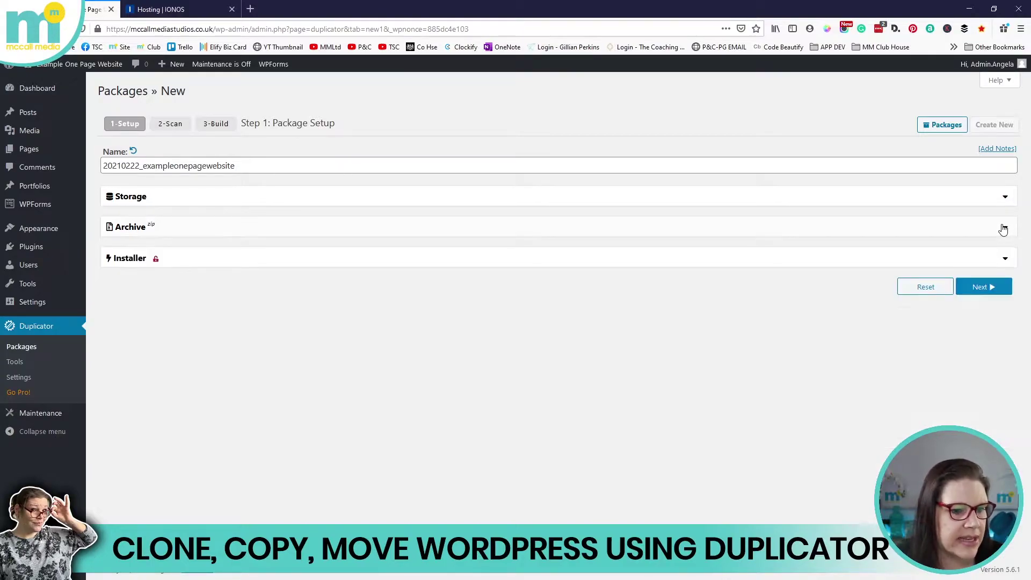
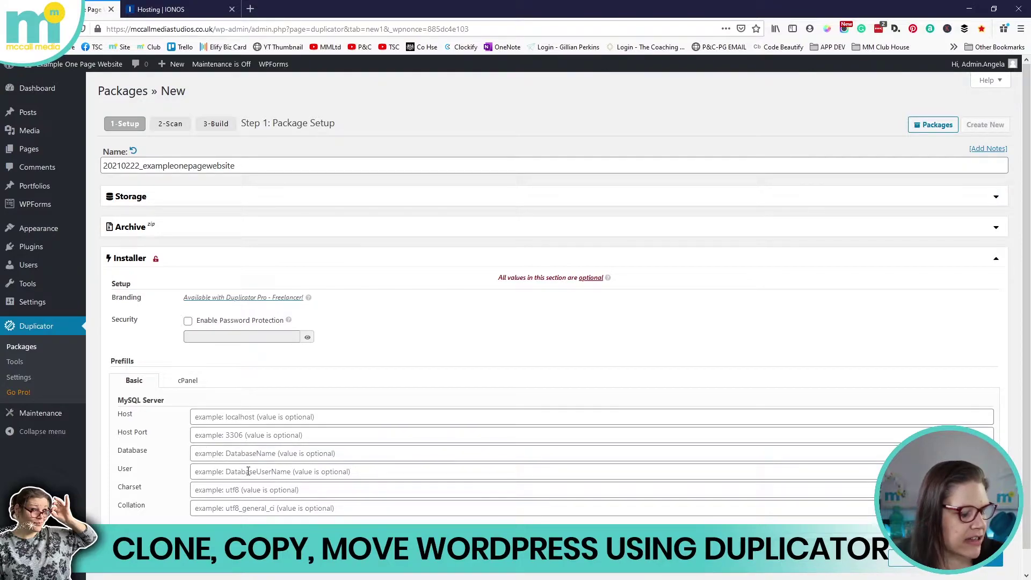
{"action": "left_click", "coordinate": [186, 382]}
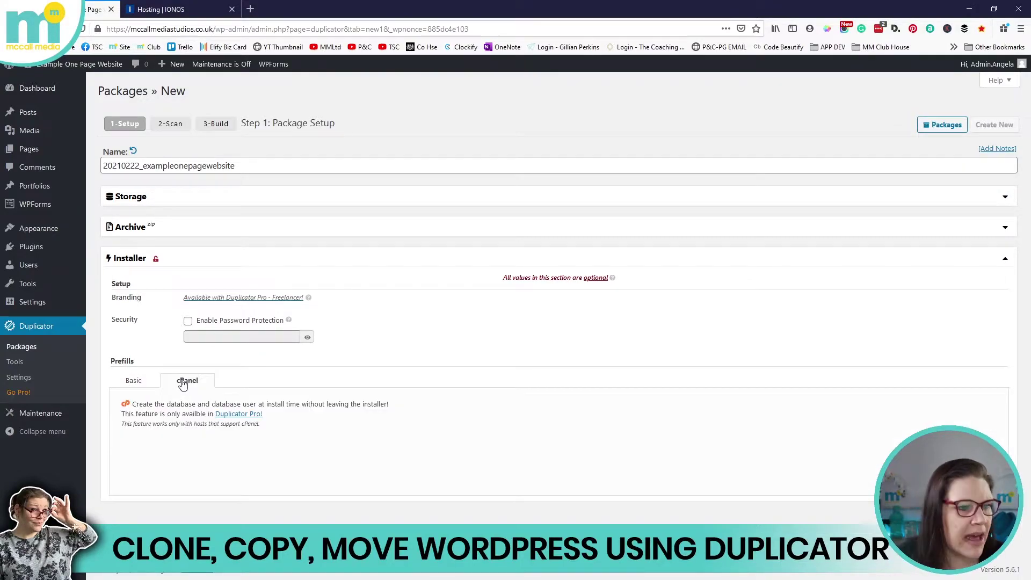
{"action": "left_click", "coordinate": [134, 381]}
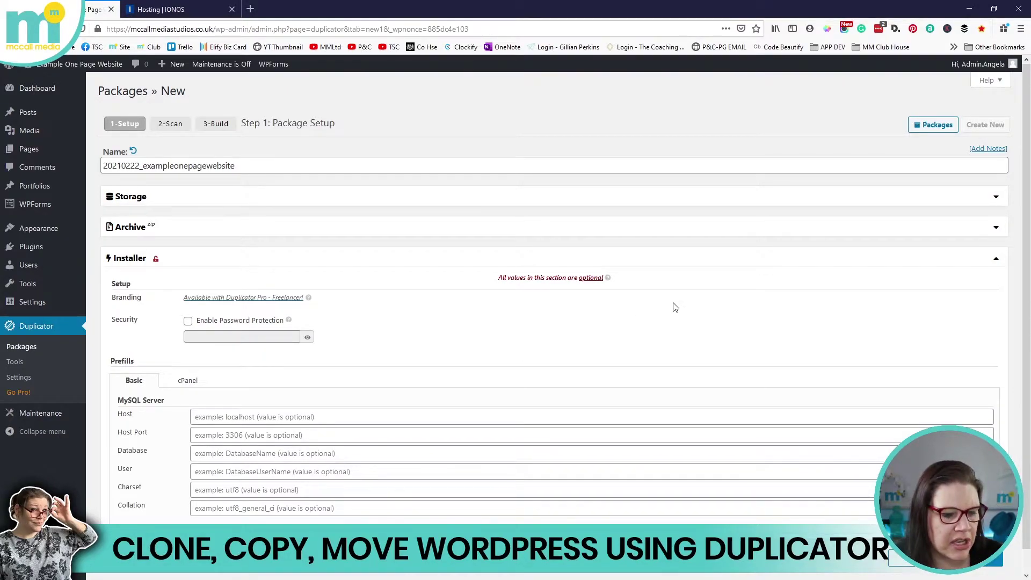
{"action": "left_click", "coordinate": [994, 261]}
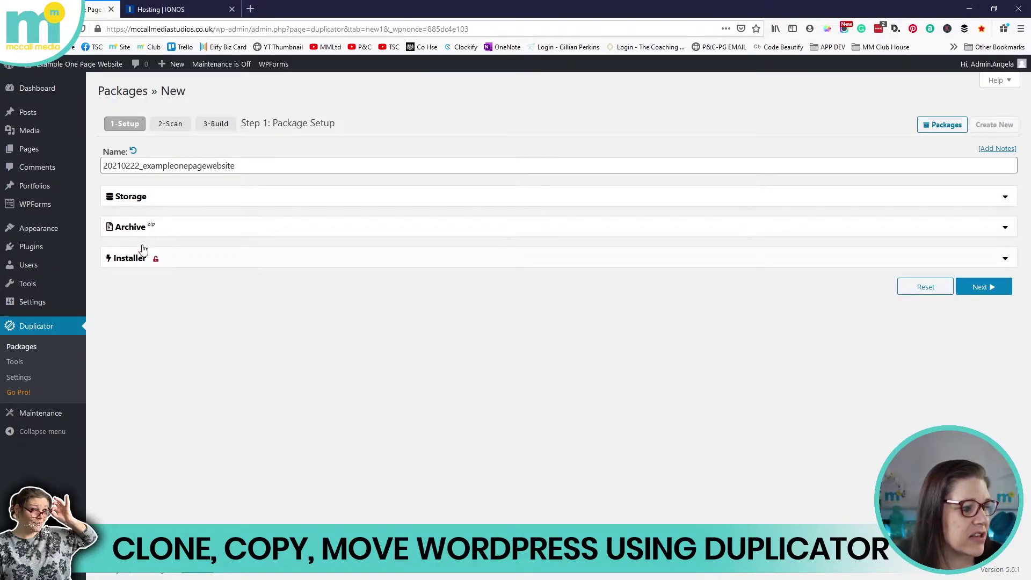
- Run the system scan for the package, agree to continue despite the notice status, and build the package
{"action": "left_click", "coordinate": [979, 288]}
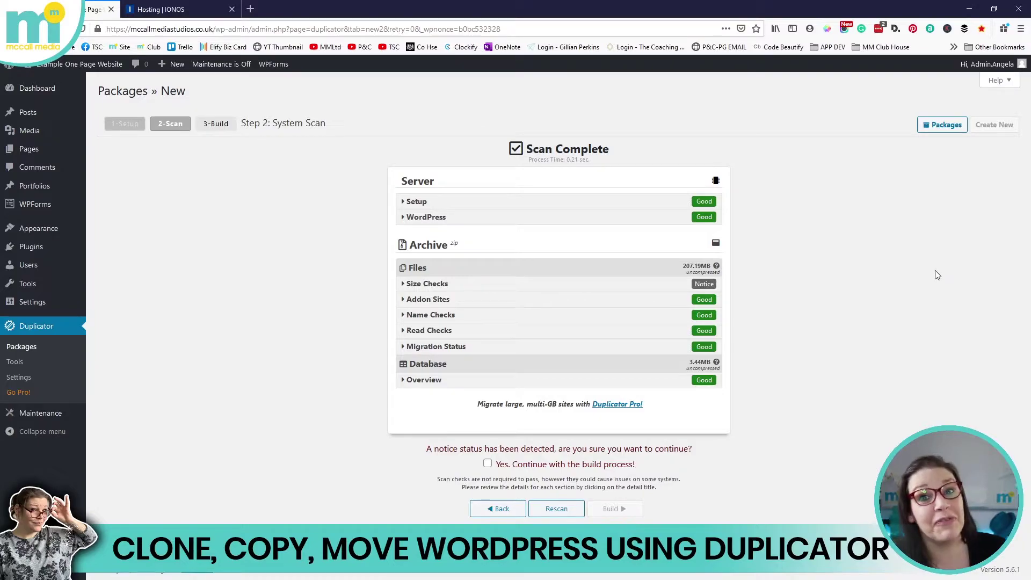
{"action": "left_click", "coordinate": [487, 464]}
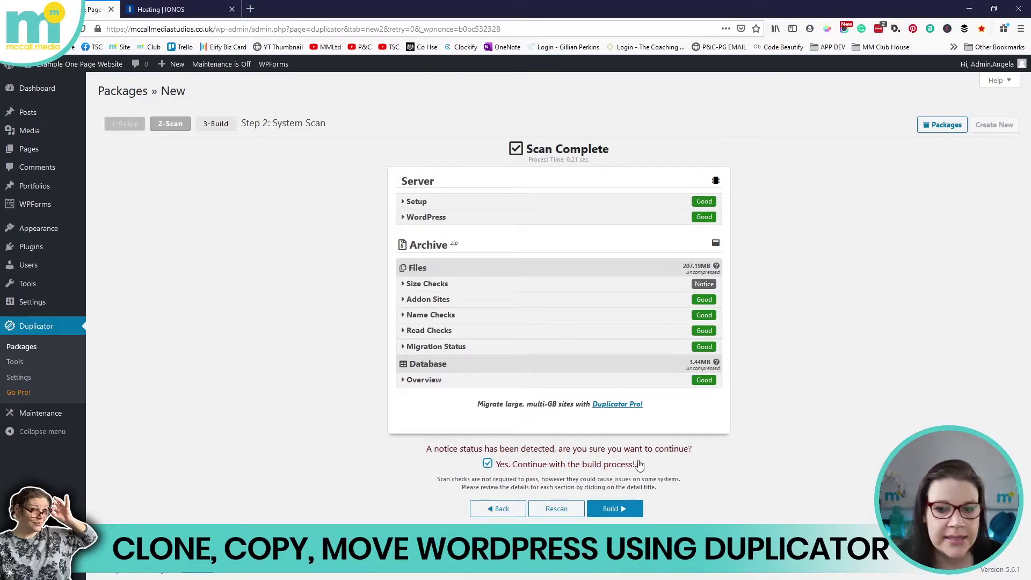
{"action": "left_click", "coordinate": [609, 516]}
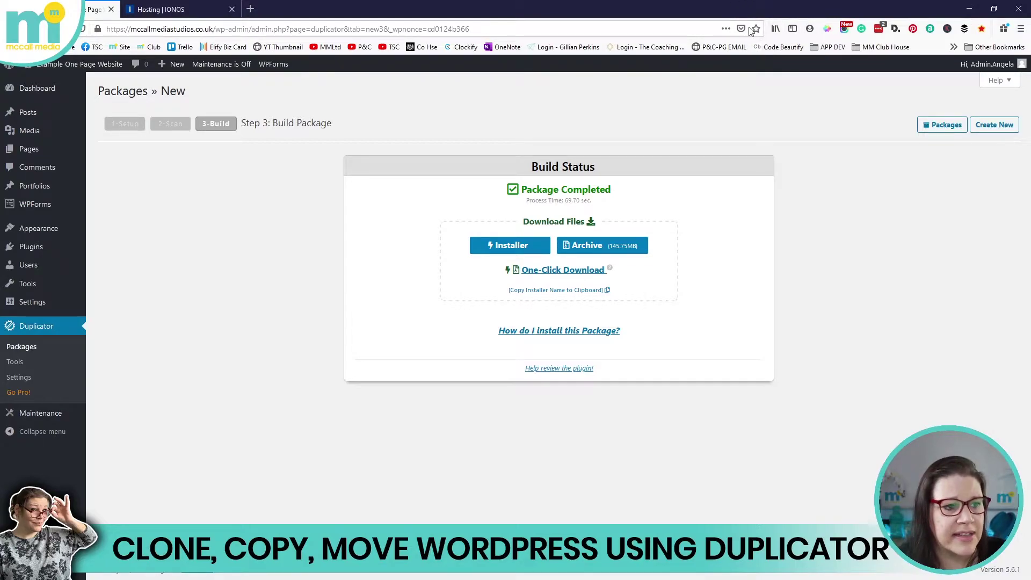
- Download the package's installer.php and archive zip, saving them to disk, and check the download progress
{"action": "left_click", "coordinate": [488, 243]}
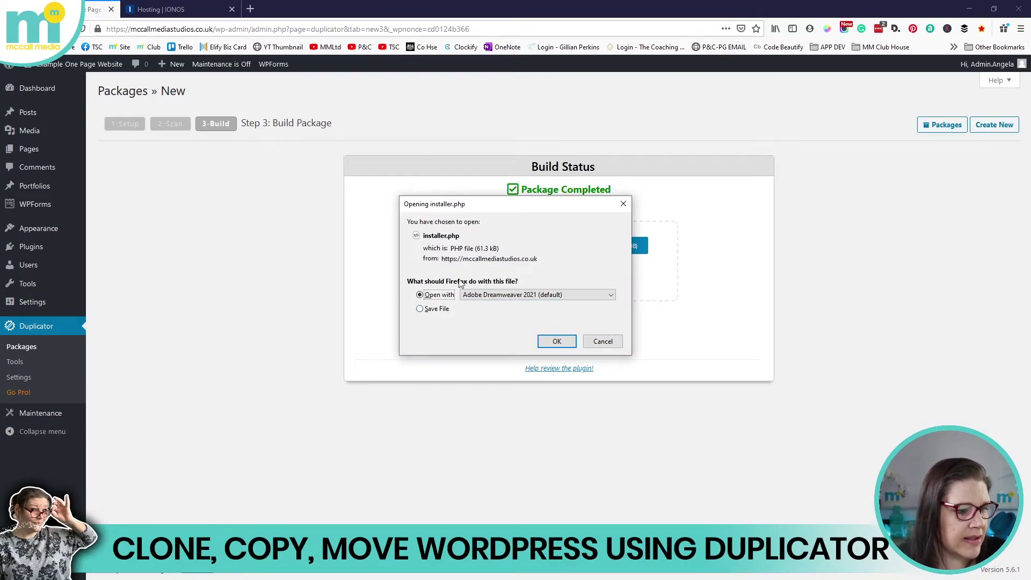
{"action": "left_click", "coordinate": [423, 309]}
{"action": "left_click", "coordinate": [557, 341]}
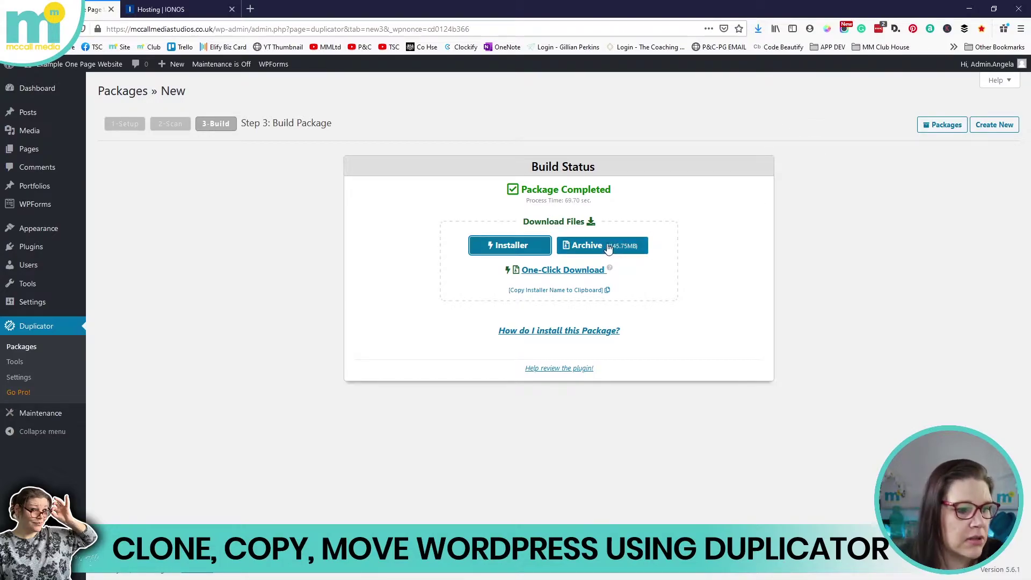
{"action": "left_click", "coordinate": [588, 250]}
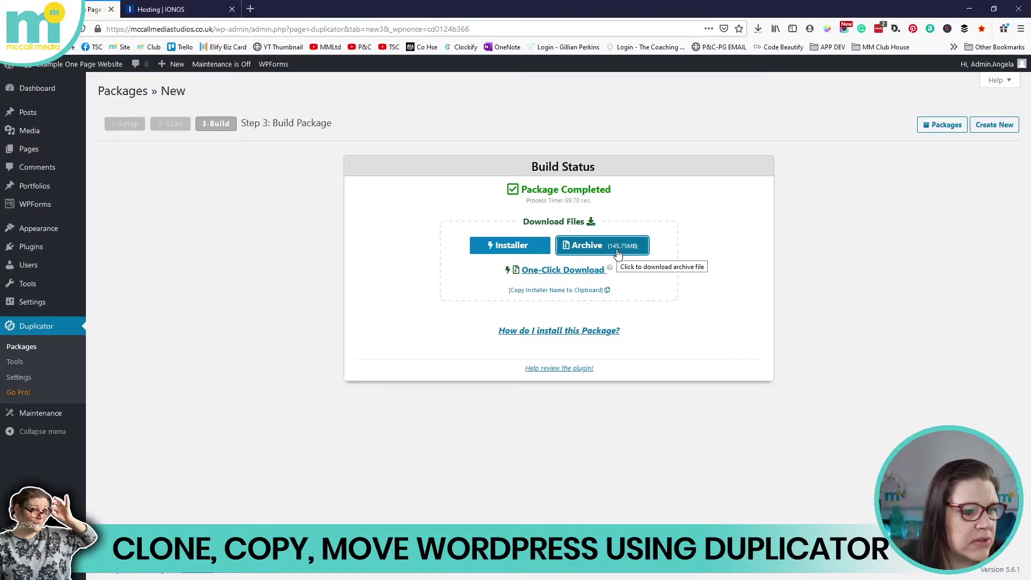
{"action": "left_click", "coordinate": [757, 29]}
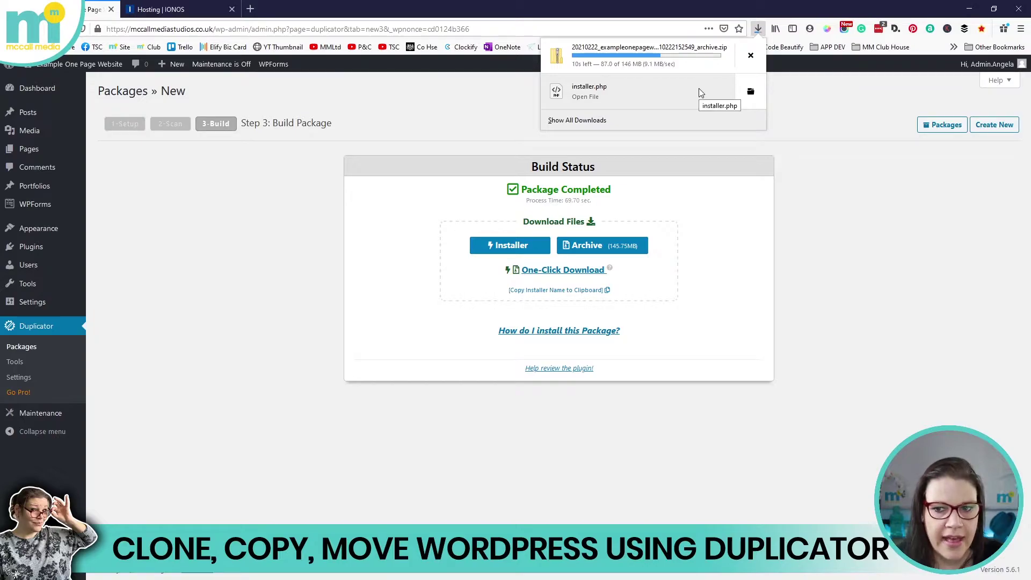
{"action": "left_click", "coordinate": [955, 316]}
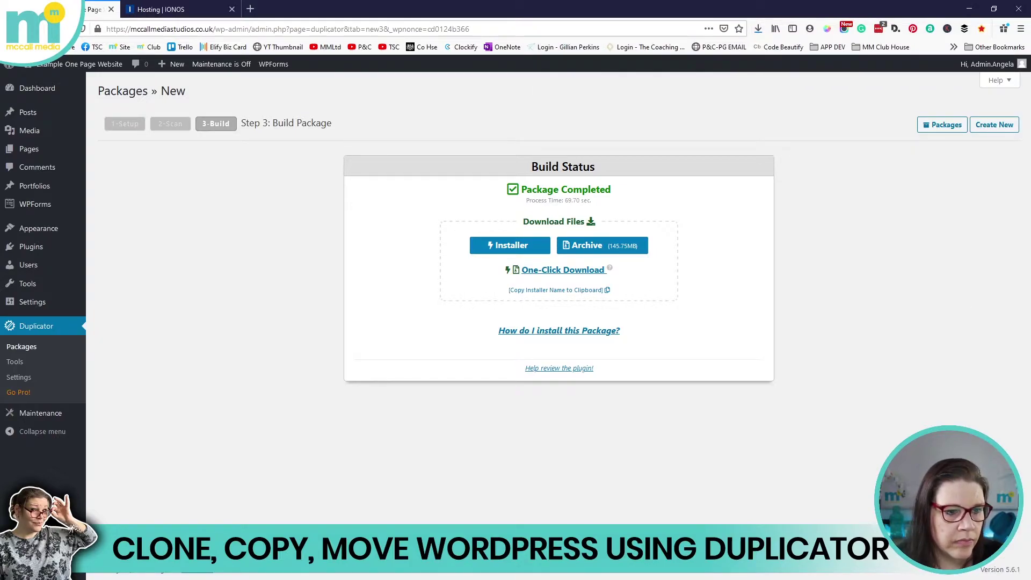
- Check the installer and archive in the Downloads folder in File Explorer, and log out of the WordPress admin
{"action": "key", "text": "super+e"}
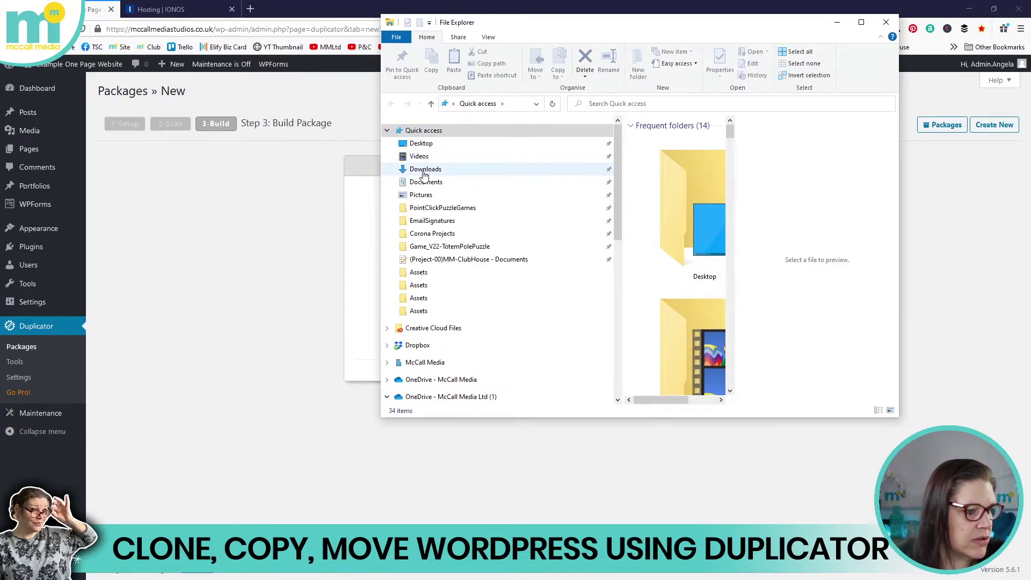
{"action": "left_click", "coordinate": [425, 170]}
{"action": "left_click", "coordinate": [860, 22]}
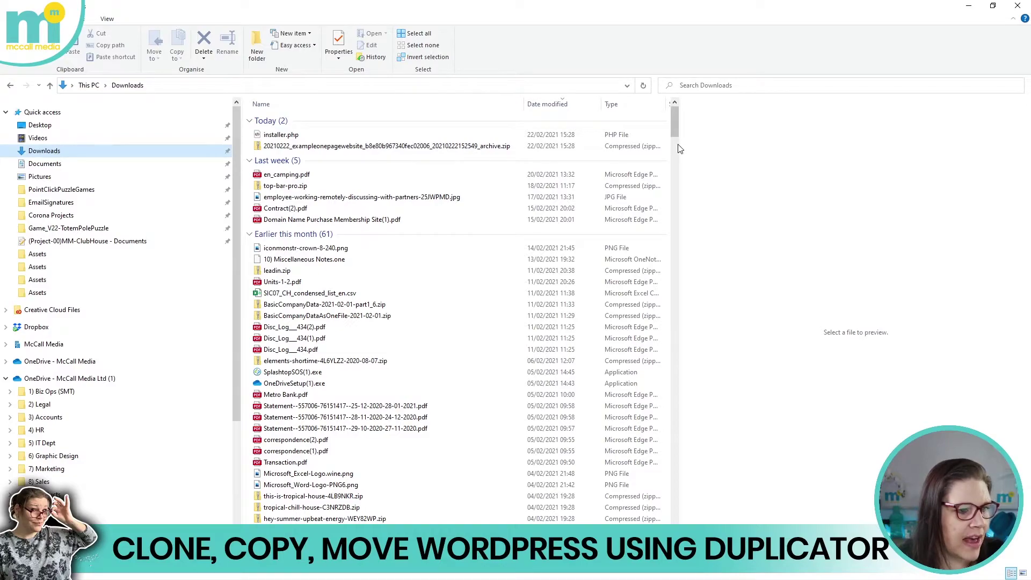
{"action": "left_click_drag", "start_coordinate": [679, 144], "coordinate": [873, 144]}
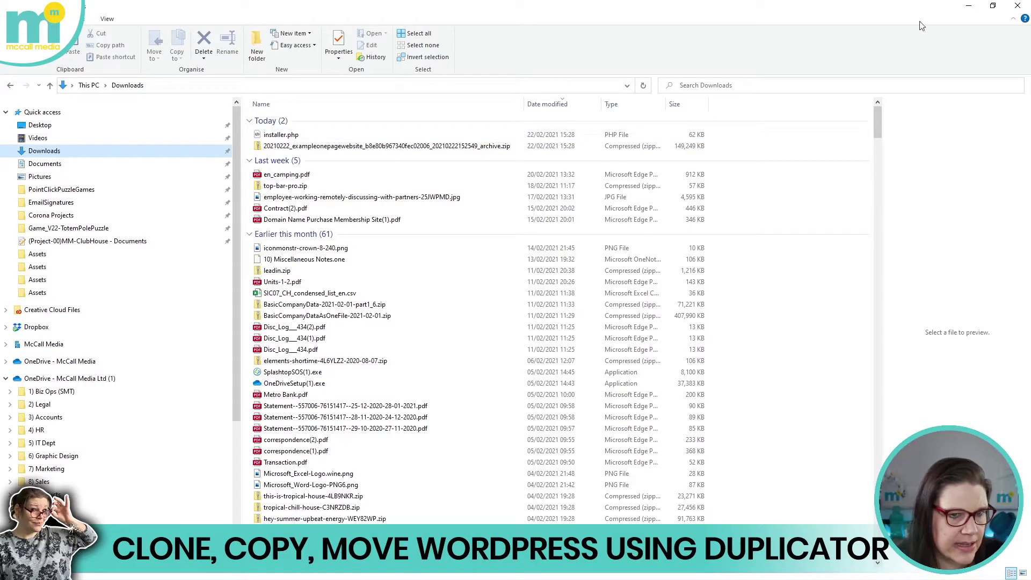
{"action": "left_click", "coordinate": [1017, 5]}
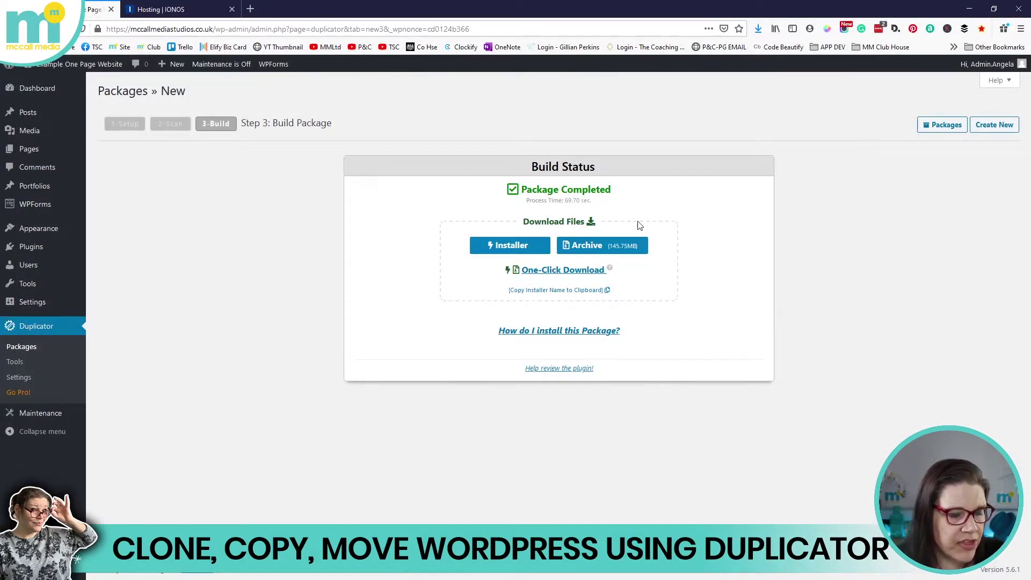
{"action": "mouse_move", "coordinate": [991, 64]}
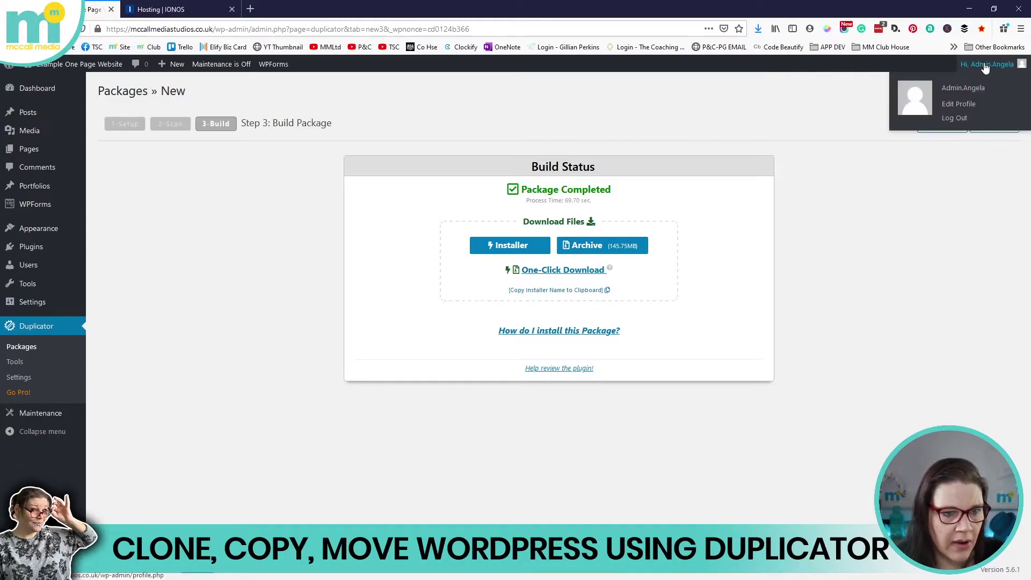
{"action": "left_click", "coordinate": [955, 119]}
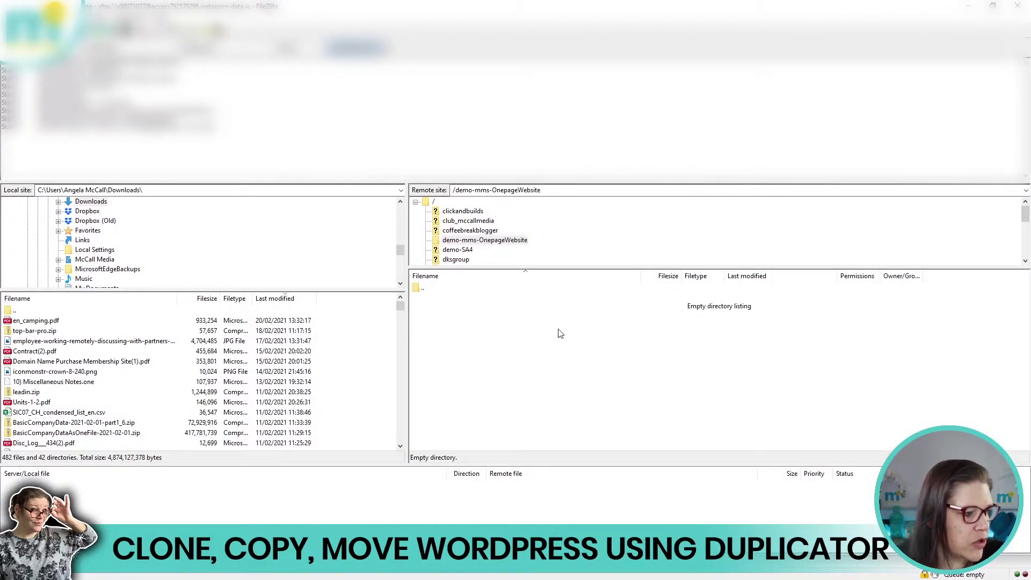
- Switch to FileZilla and upload installer.php and the archive zip from Downloads to the remote folder /demo-mms-OnepageWebsite, and close FileZilla
{"action": "left_click", "coordinate": [89, 209]}
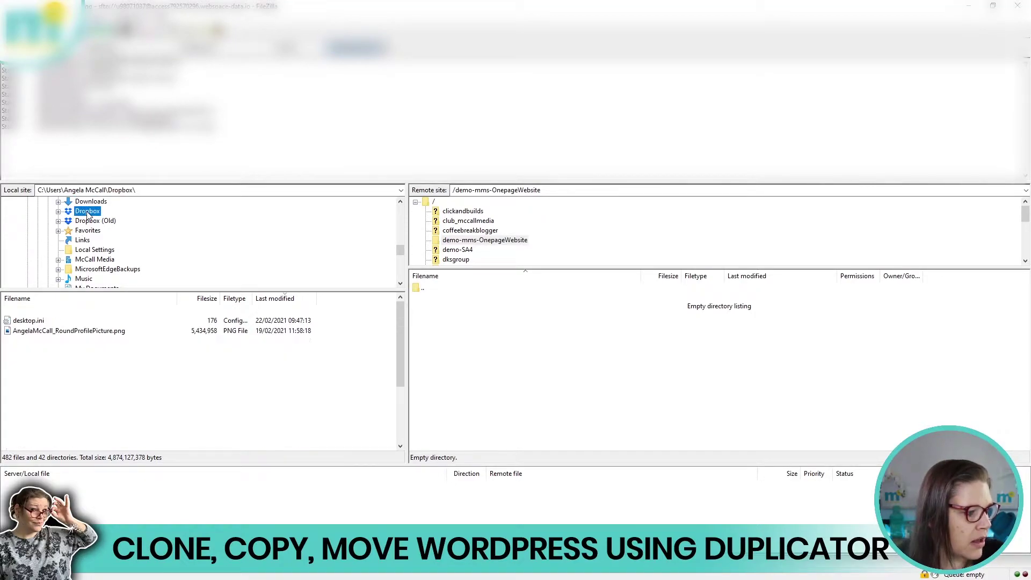
{"action": "left_click", "coordinate": [89, 204]}
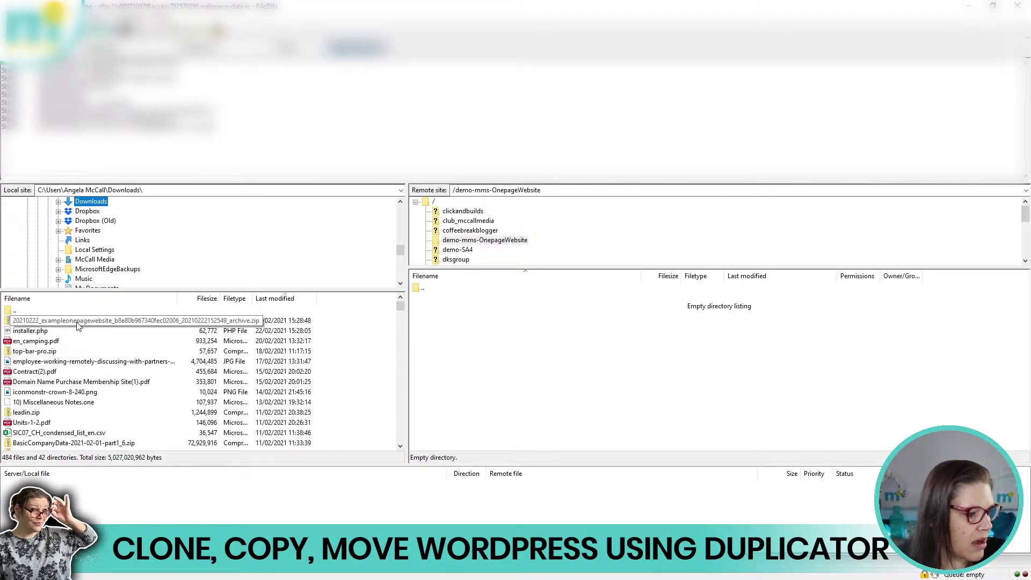
{"action": "left_click", "coordinate": [34, 331]}
{"action": "left_click", "coordinate": [39, 321], "text": "ctrl"}
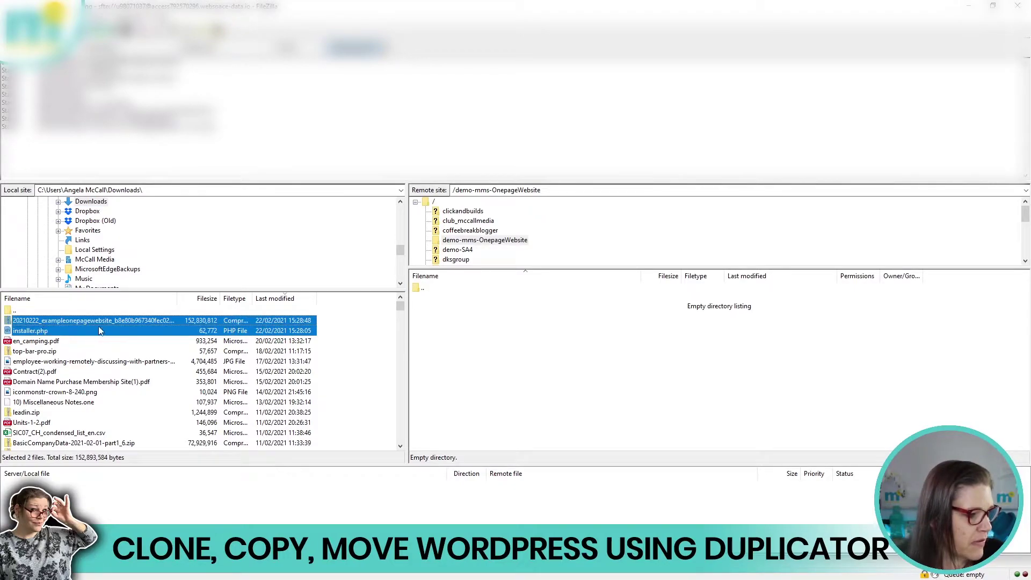
{"action": "left_click_drag", "start_coordinate": [185, 324], "coordinate": [519, 328]}
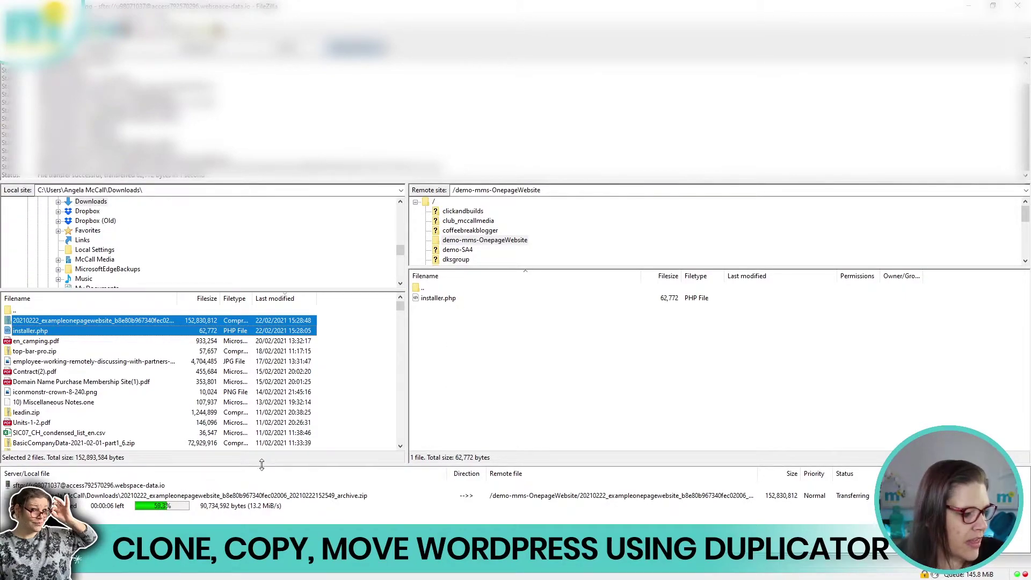
{"action": "left_click_drag", "start_coordinate": [261, 467], "coordinate": [260, 421]}
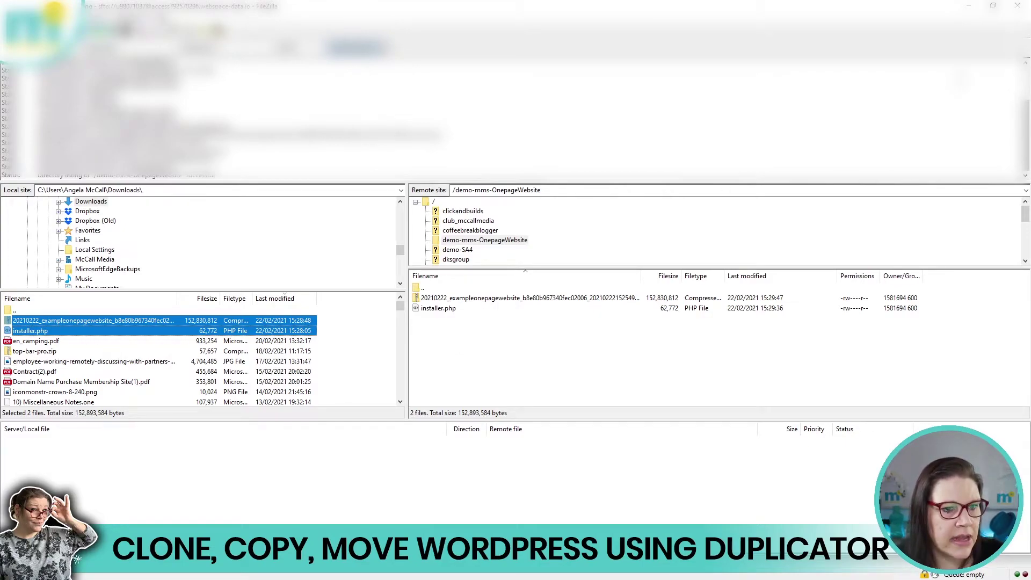
{"action": "left_click", "coordinate": [1019, 6]}
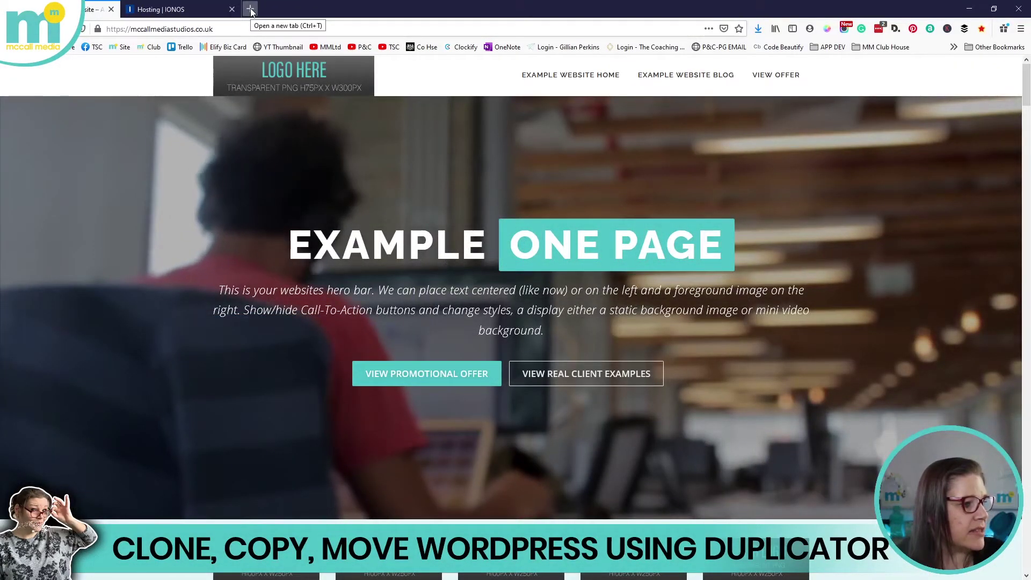
{"action": "key", "text": "ctrl+t"}
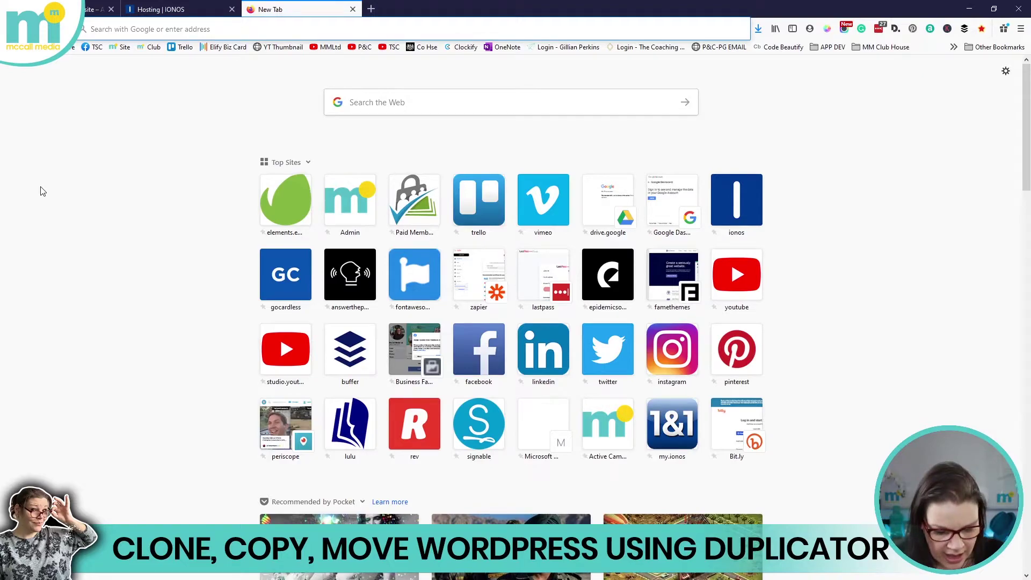
{"action": "type", "text": "https://demo-onepagewebsite.mccall.media/installer.php"}
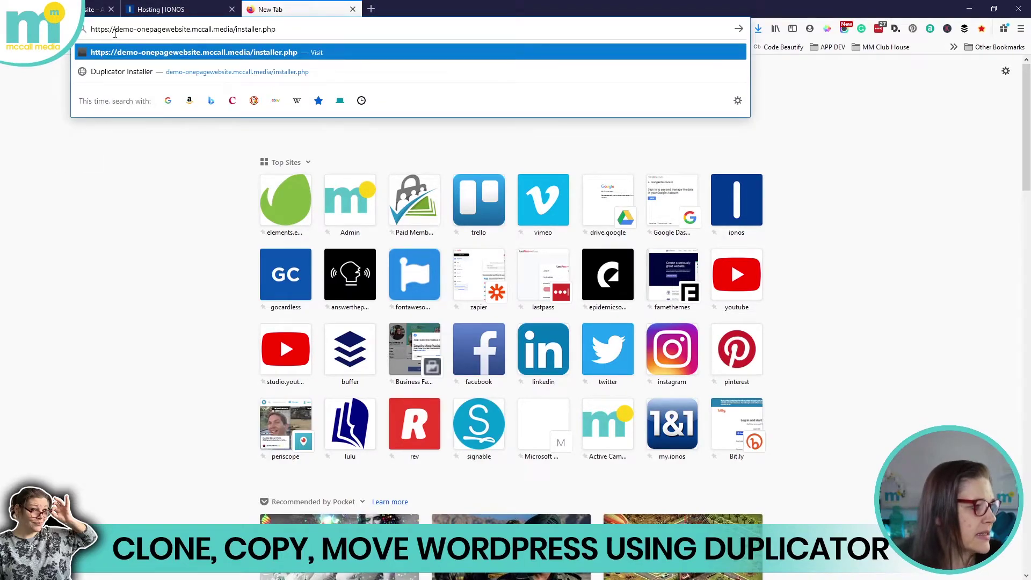
{"action": "left_click_drag", "start_coordinate": [114, 29], "coordinate": [190, 32]}
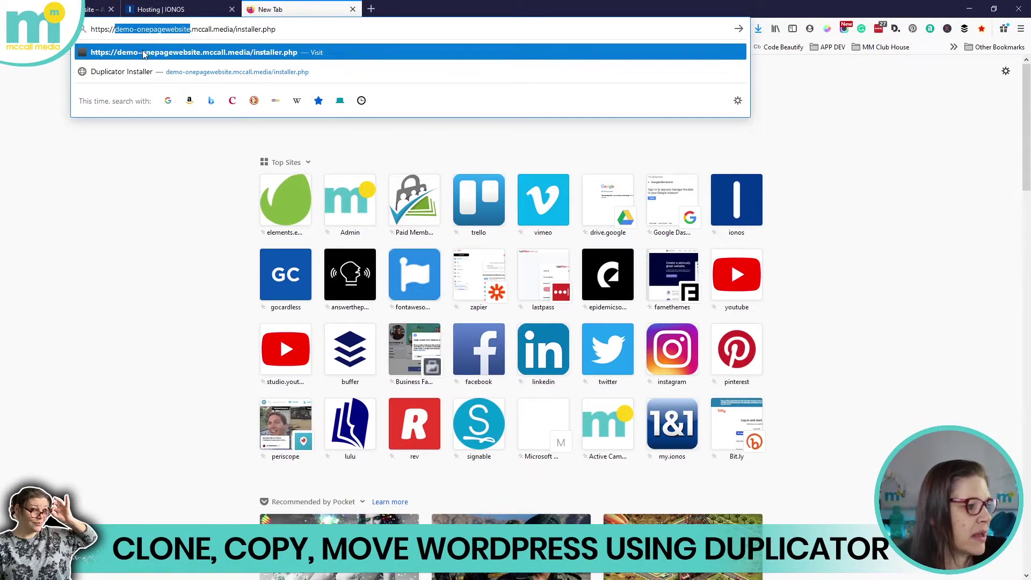
{"action": "left_click_drag", "start_coordinate": [192, 30], "coordinate": [230, 30]}
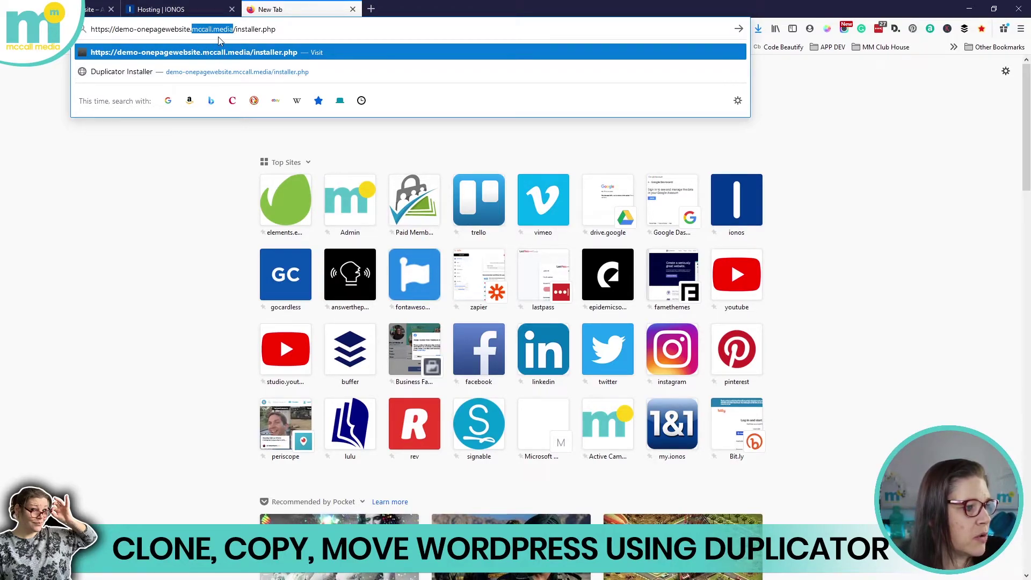
{"action": "left_click", "coordinate": [234, 29]}
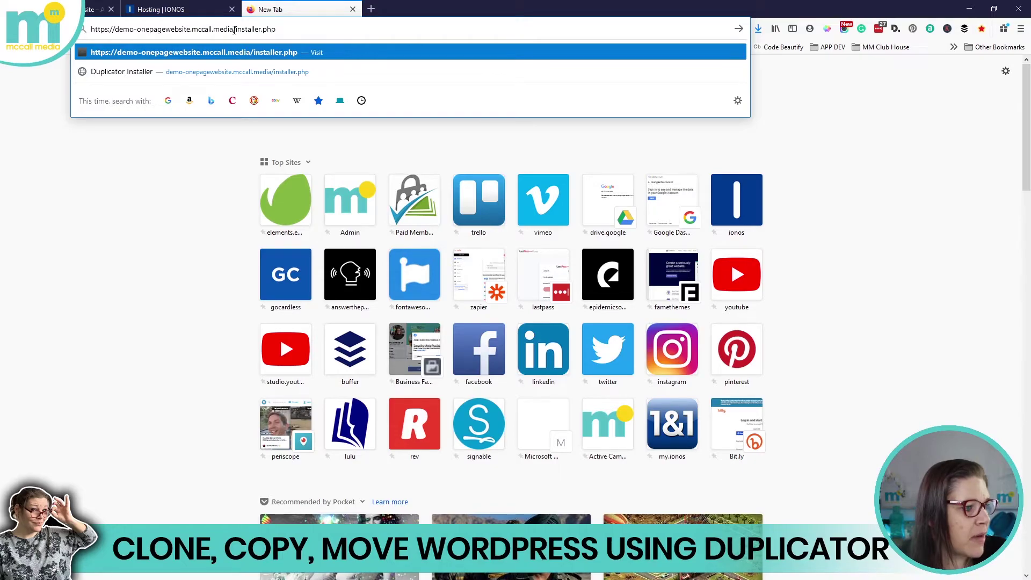
{"action": "left_click_drag", "start_coordinate": [235, 30], "coordinate": [282, 30]}
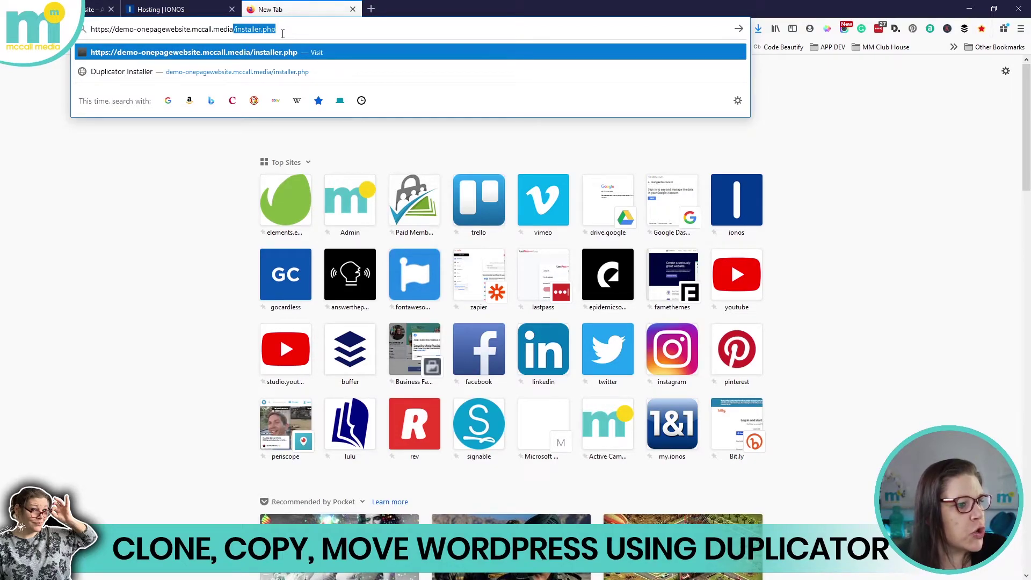
{"action": "left_click", "coordinate": [236, 30]}
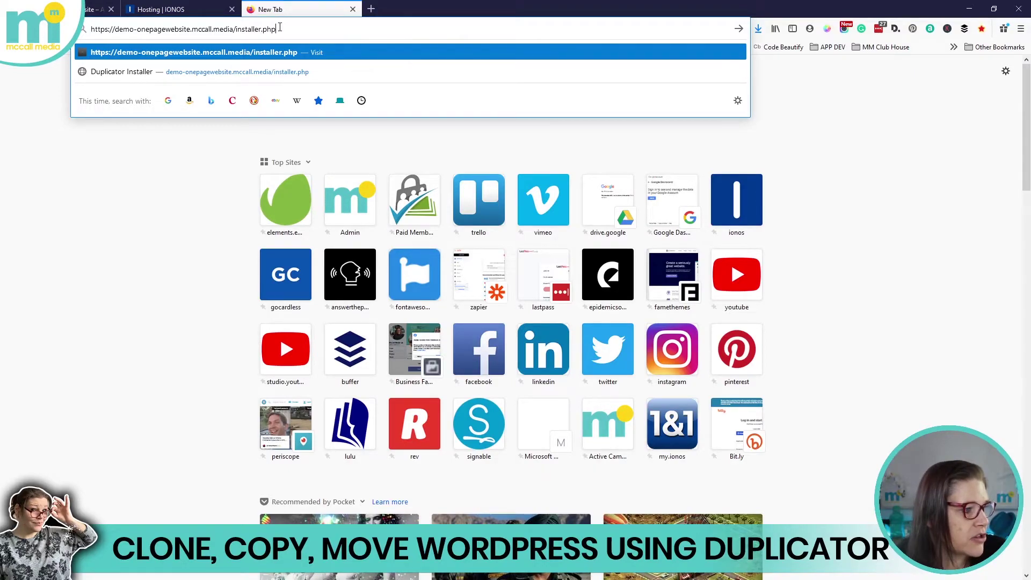
{"action": "key", "text": "Return"}
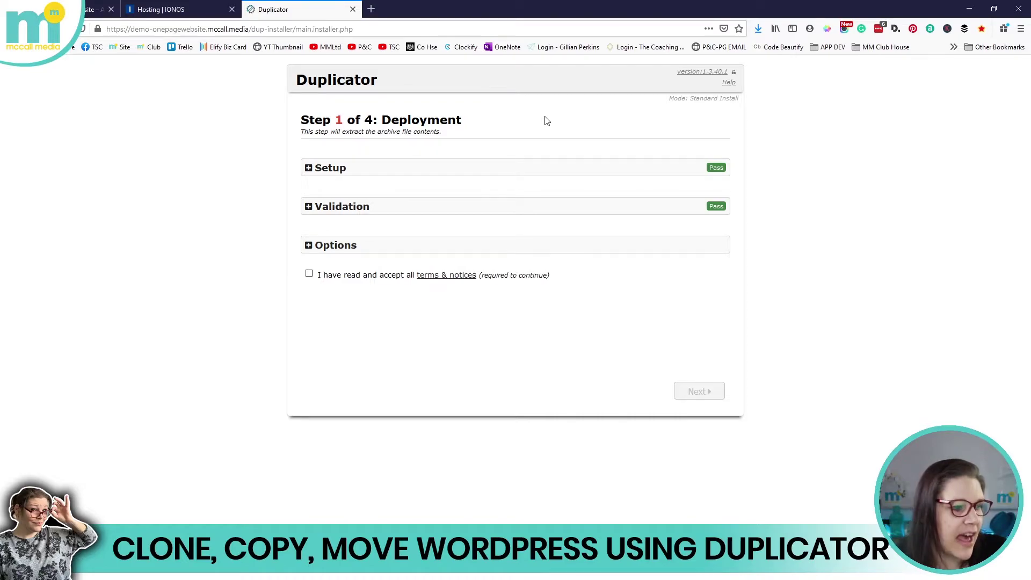
- Review the deployment step's Setup, Validation and Options sections, accept the terms and notices, and continue to the database installation
{"action": "left_click", "coordinate": [344, 169]}
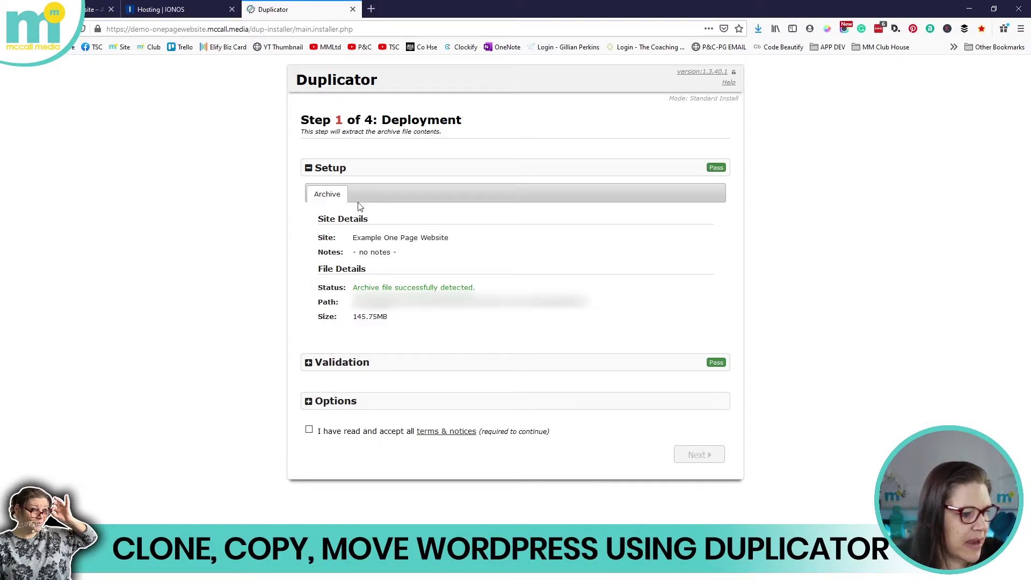
{"action": "left_click", "coordinate": [330, 175]}
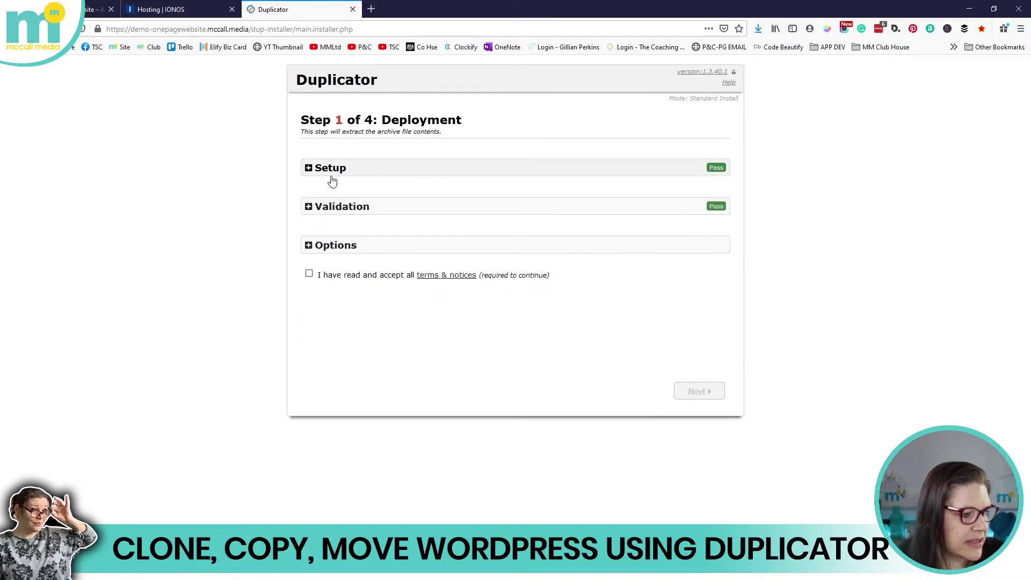
{"action": "left_click", "coordinate": [339, 207]}
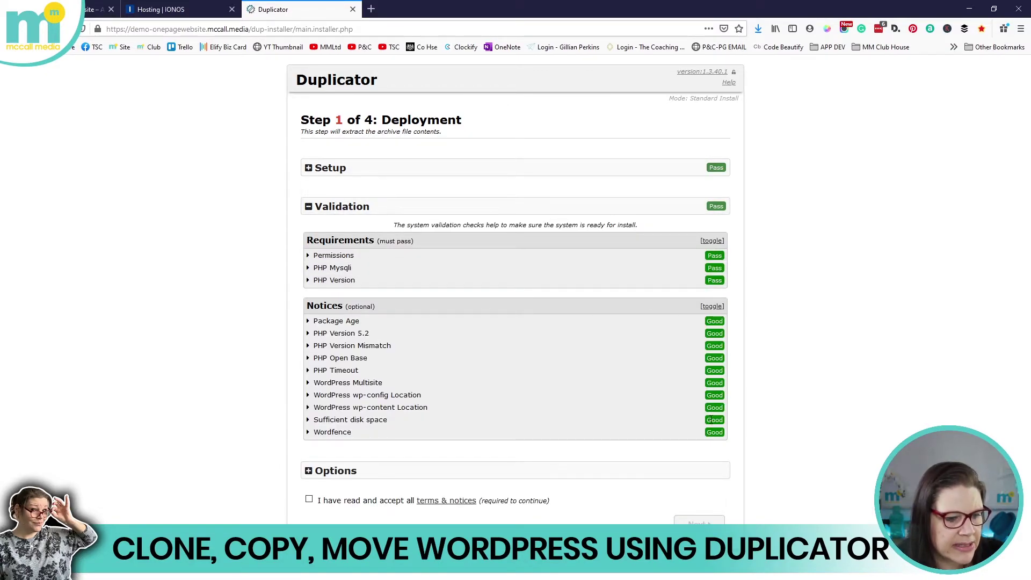
{"action": "left_click", "coordinate": [343, 210]}
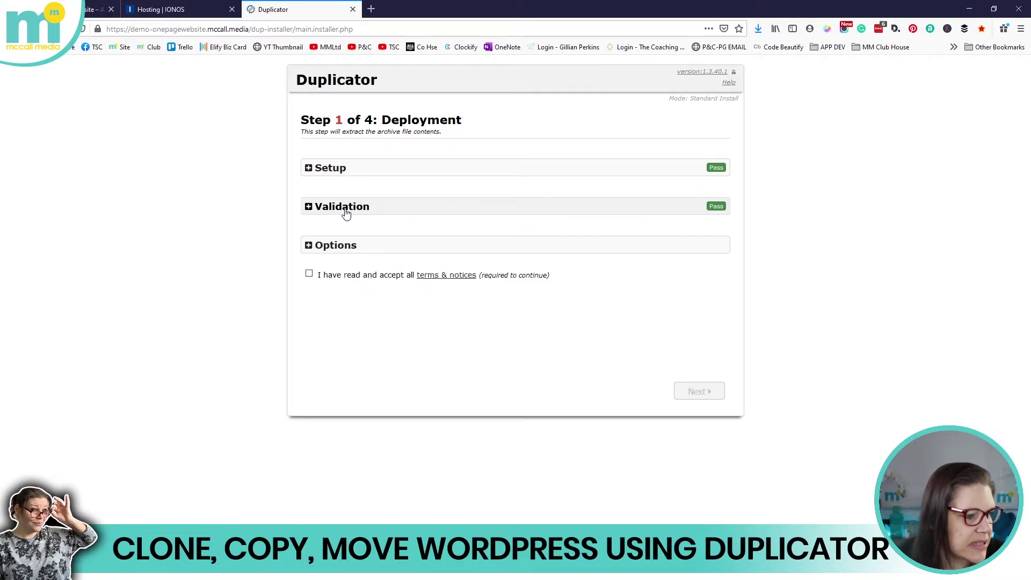
{"action": "left_click", "coordinate": [327, 246]}
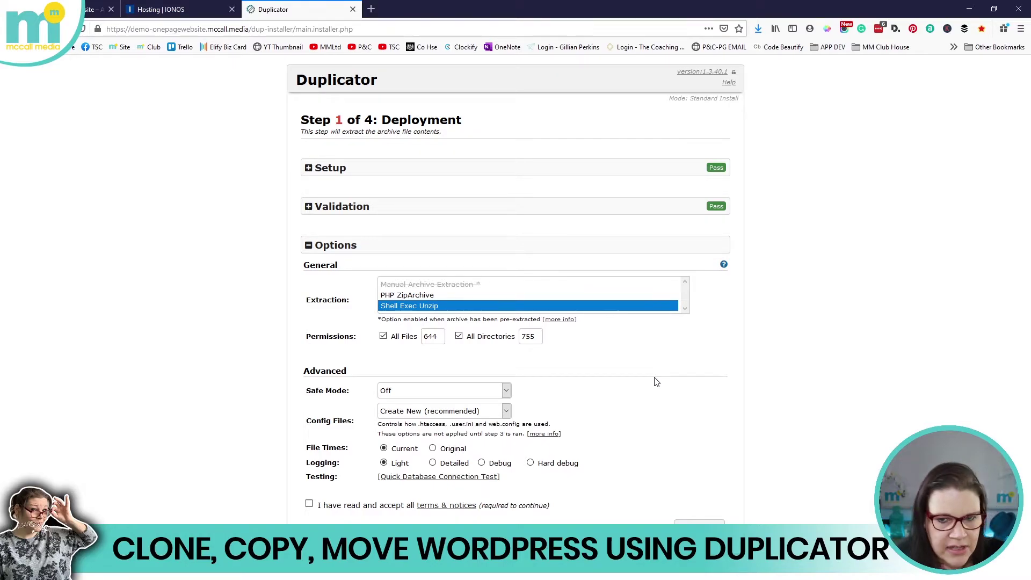
{"action": "left_click", "coordinate": [389, 246]}
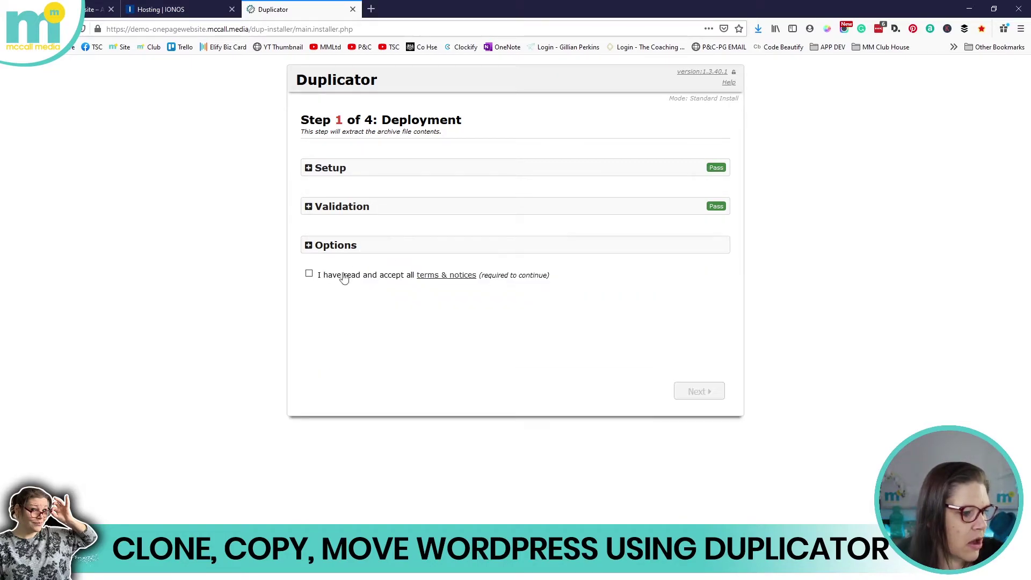
{"action": "left_click", "coordinate": [309, 275]}
{"action": "left_click", "coordinate": [698, 392]}
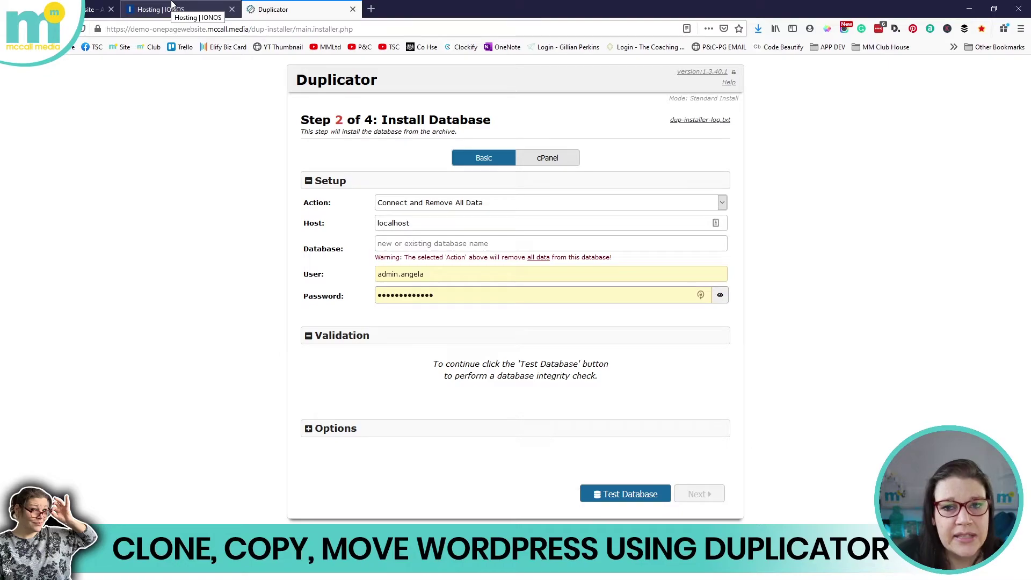
- Copy the database details from IONOS and fill in the installer's host, database name, user name and password
{"action": "left_click", "coordinate": [172, 9]}
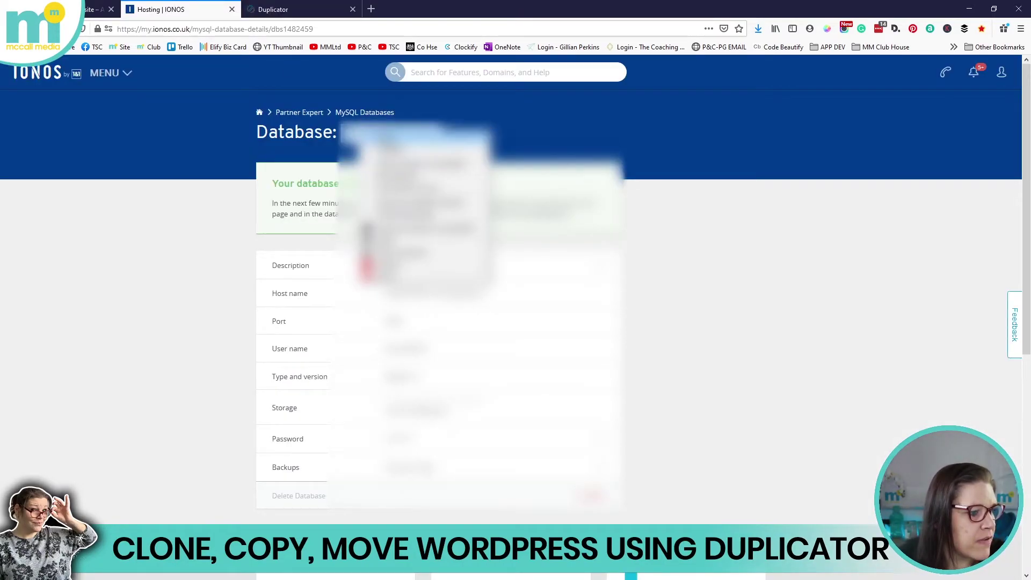
{"action": "left_click", "coordinate": [258, 9]}
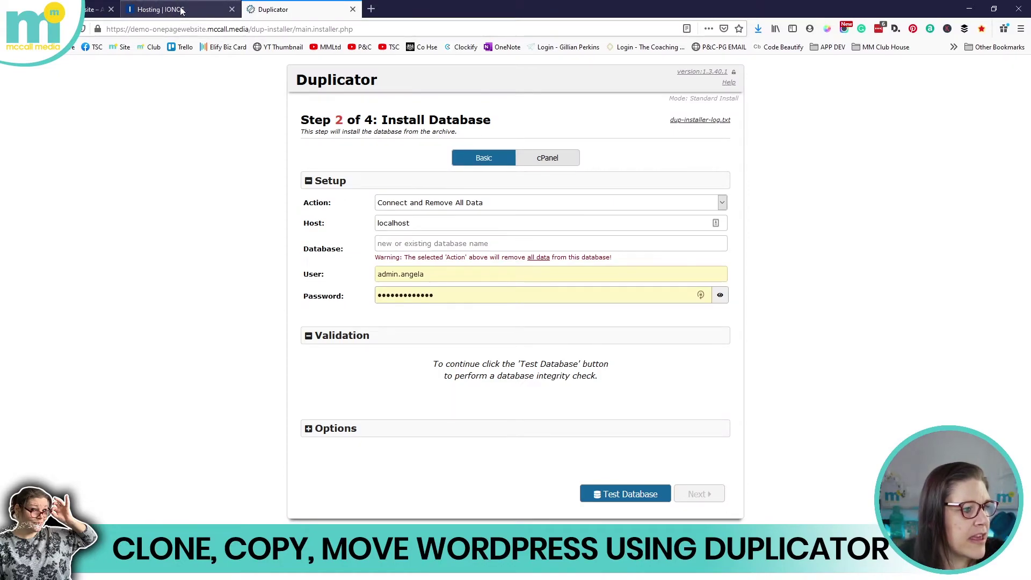
{"action": "left_click", "coordinate": [403, 243]}
{"action": "key", "text": "ctrl+v"}
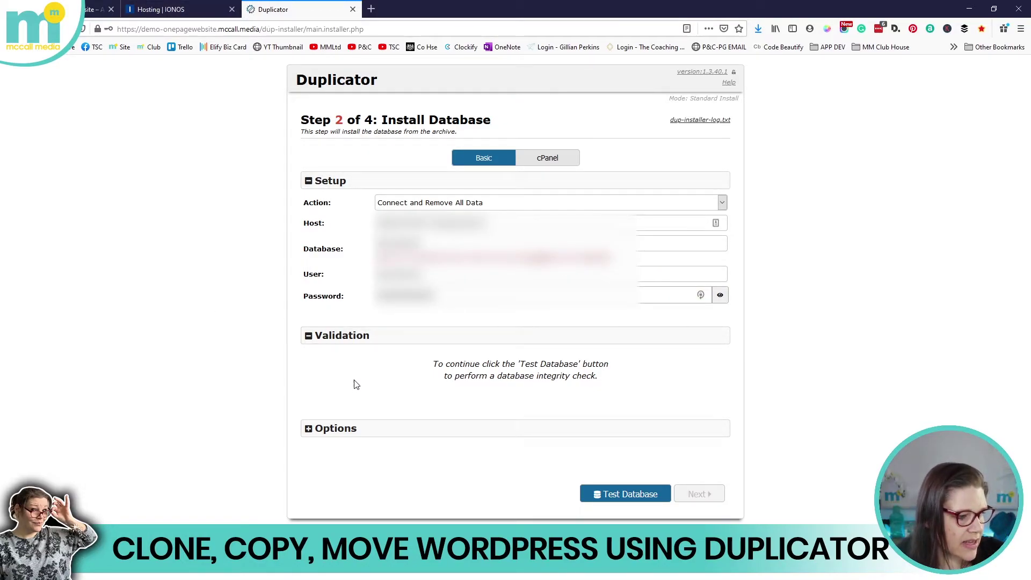
- Test the database connection, then continue and confirm the installation with the entered database settings
{"action": "left_click", "coordinate": [624, 495]}
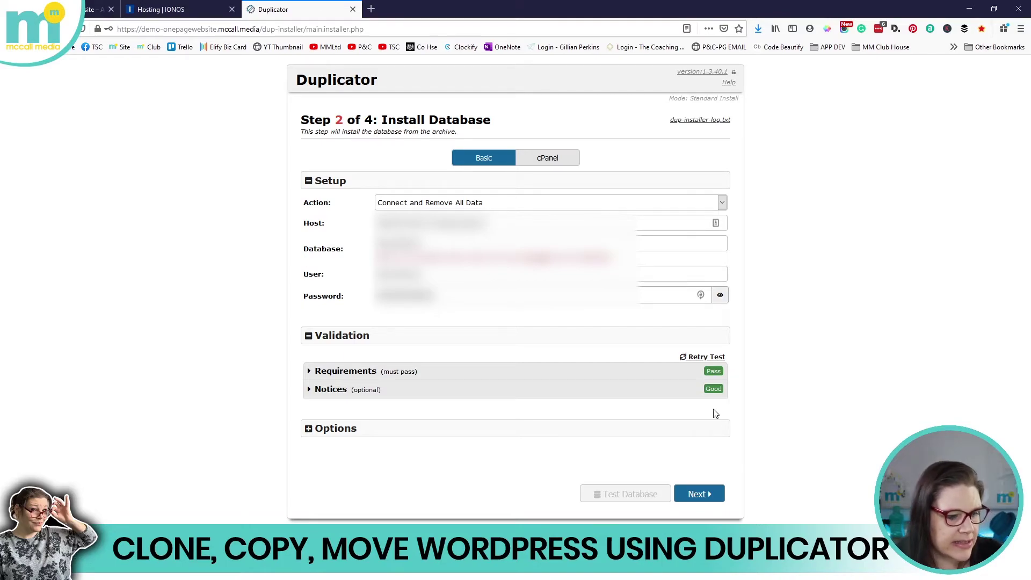
{"action": "left_click", "coordinate": [703, 497]}
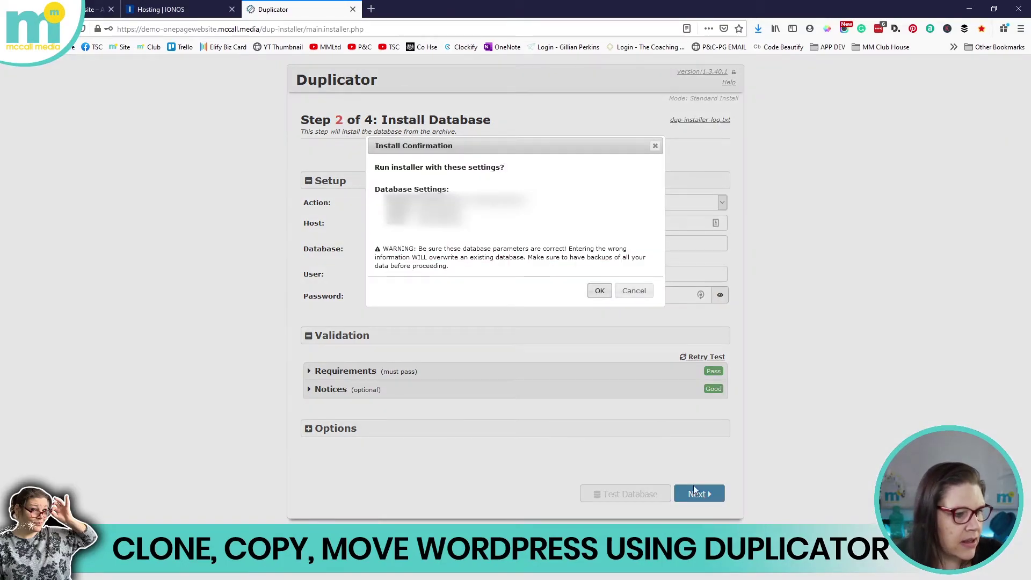
{"action": "left_click", "coordinate": [600, 290]}
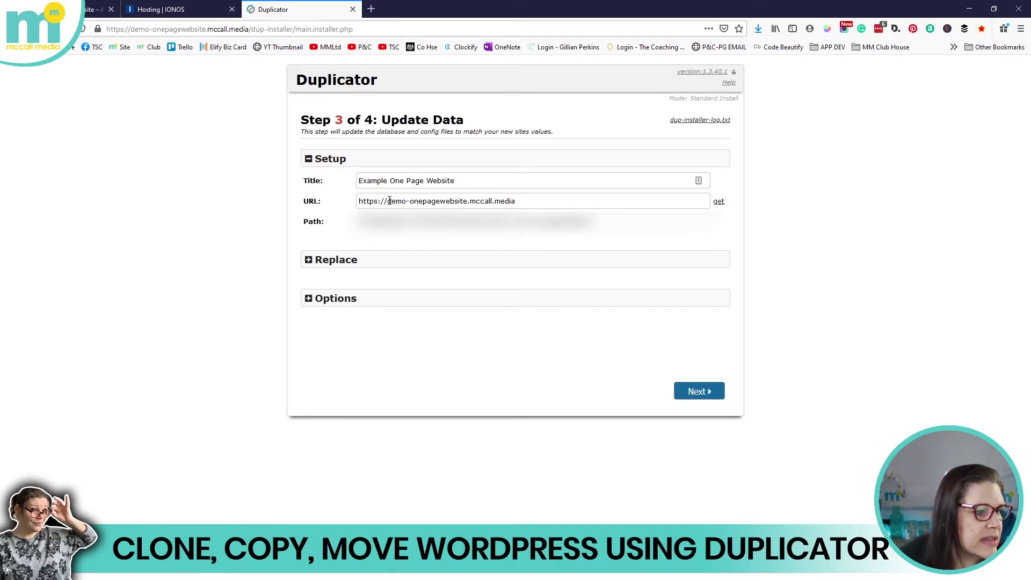
- Review the new site's URL and the Replace and Options sections of the Update Data step, and continue to the site test
{"action": "left_click_drag", "start_coordinate": [387, 201], "coordinate": [466, 201]}
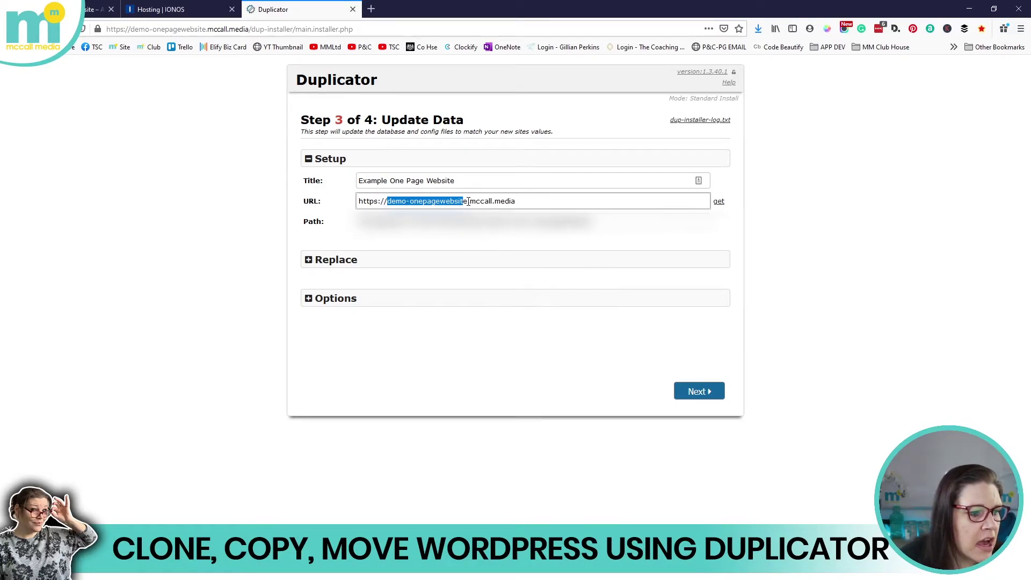
{"action": "left_click_drag", "start_coordinate": [469, 202], "coordinate": [525, 203]}
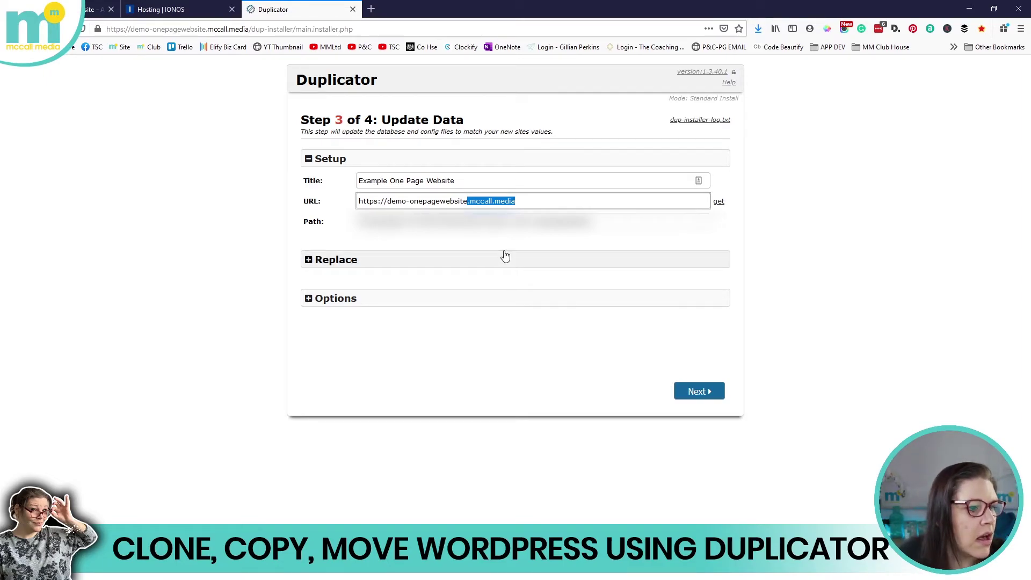
{"action": "left_click", "coordinate": [376, 201]}
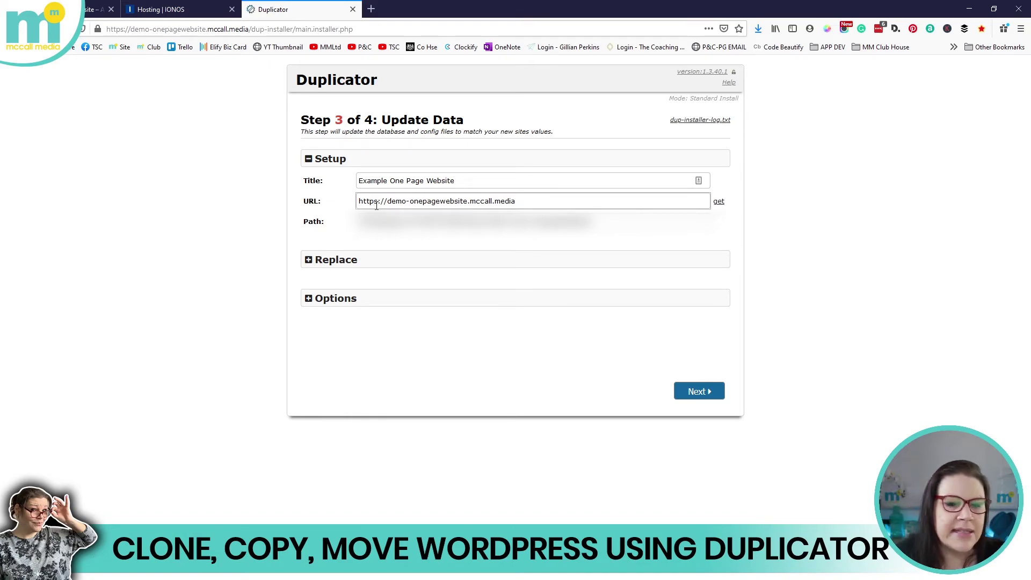
{"action": "left_click", "coordinate": [376, 201]}
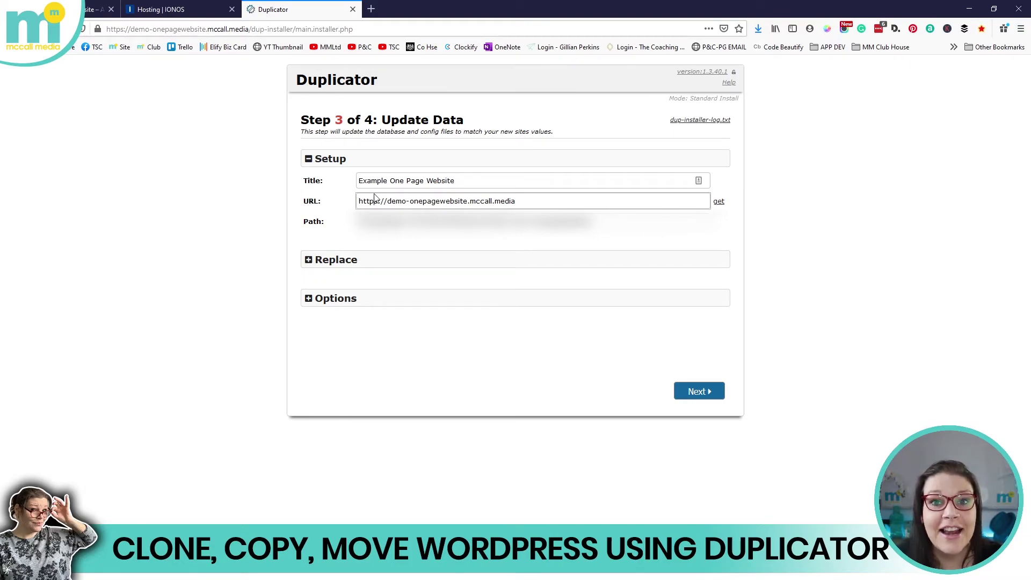
{"action": "left_click", "coordinate": [339, 262]}
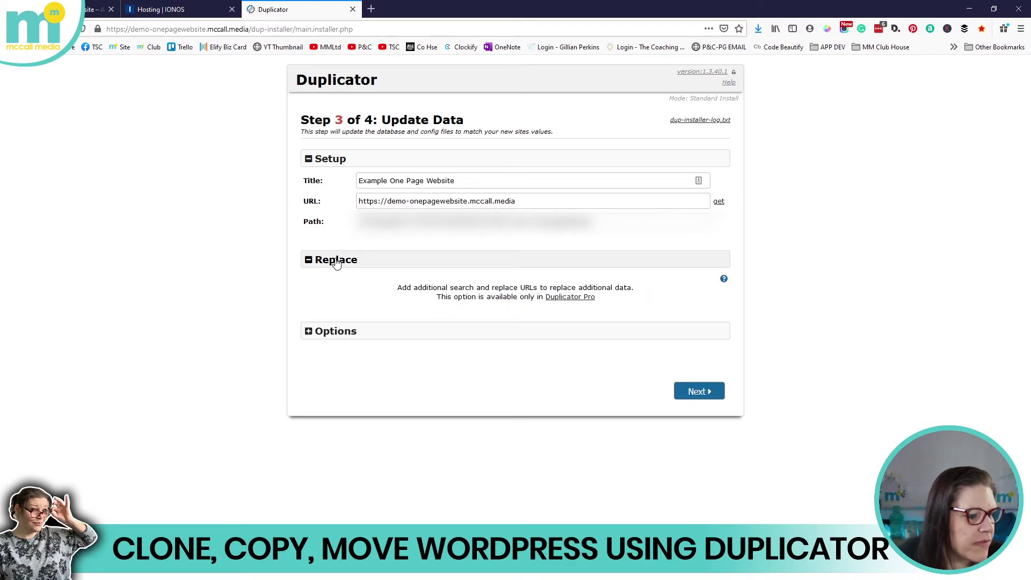
{"action": "left_click", "coordinate": [336, 331]}
{"action": "scroll", "coordinate": [444, 373], "scroll_direction": "down", "scroll_amount": 1}
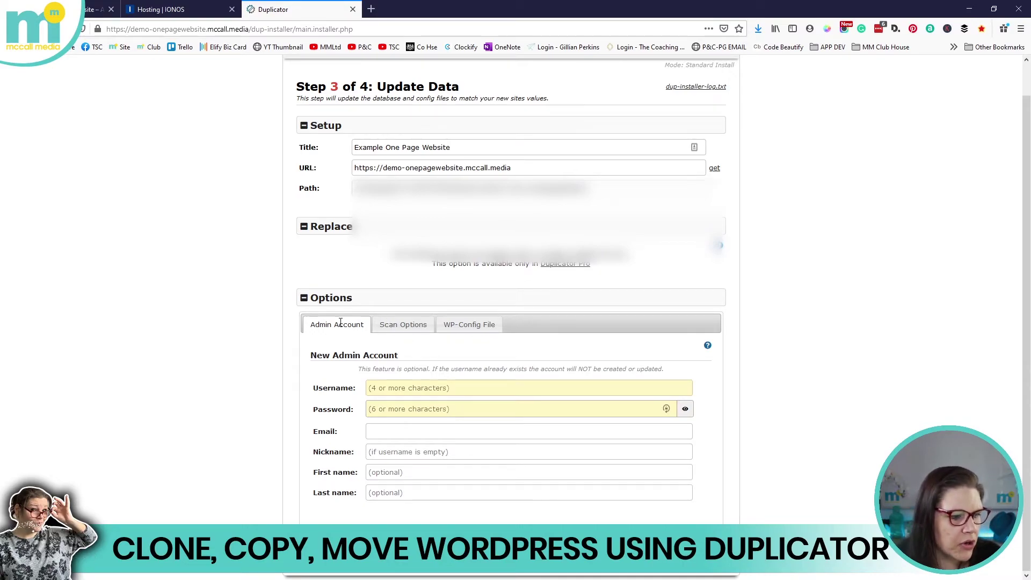
{"action": "left_click", "coordinate": [326, 298]}
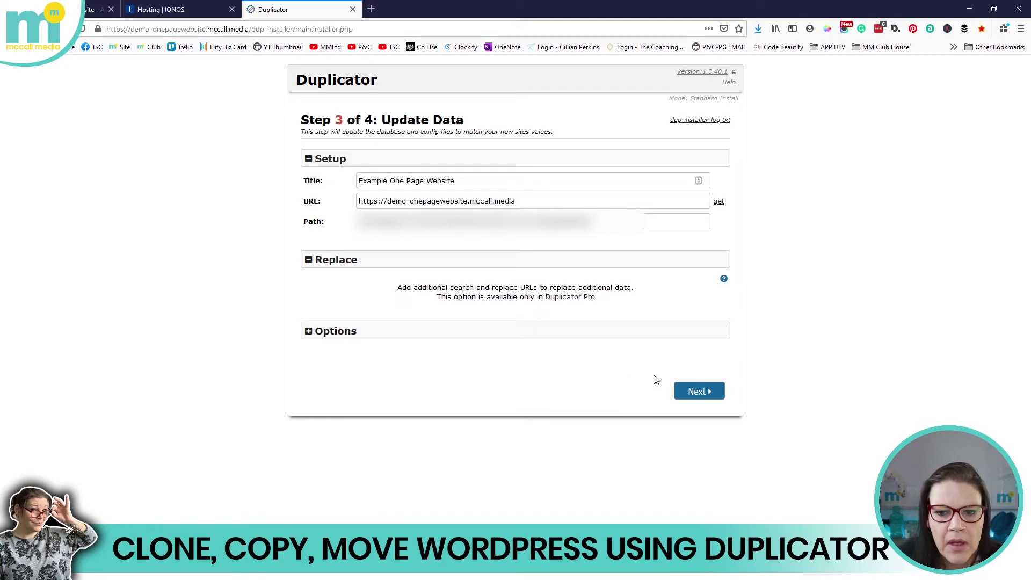
{"action": "left_click", "coordinate": [698, 392]}
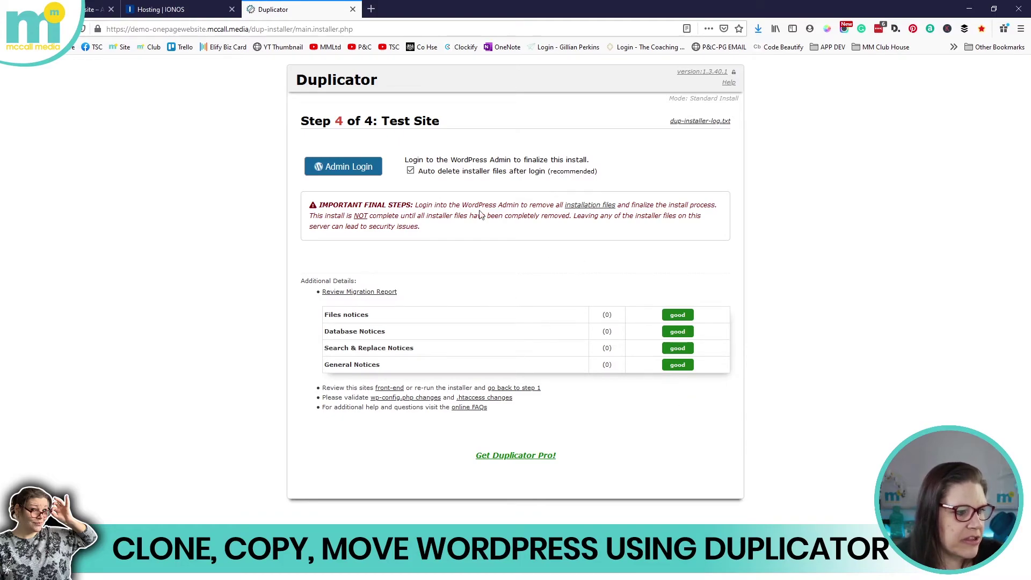
{"action": "left_click", "coordinate": [363, 170]}
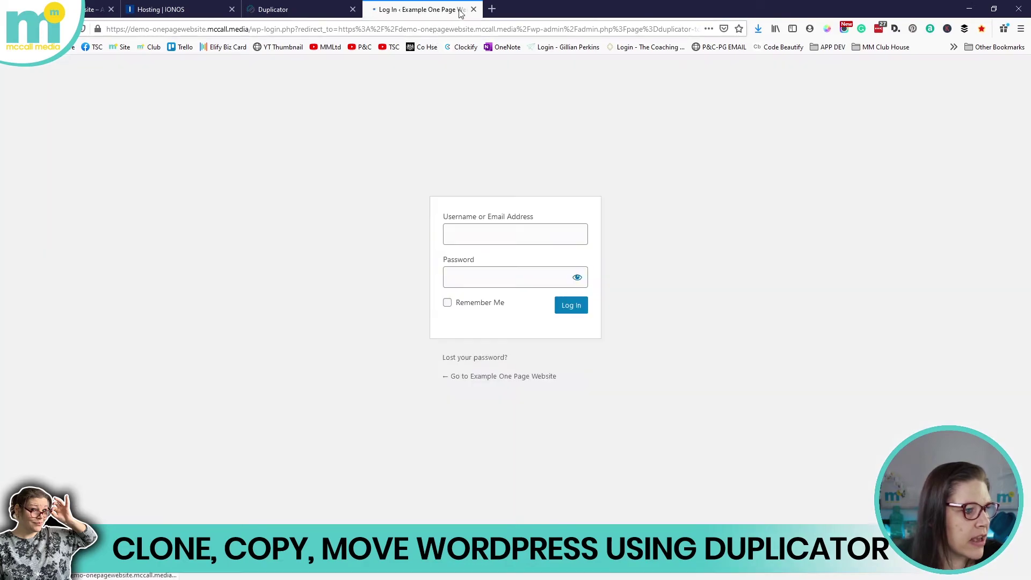
{"action": "left_click_drag", "start_coordinate": [248, 29], "coordinate": [94, 30]}
{"action": "key", "text": "ctrl+c"}
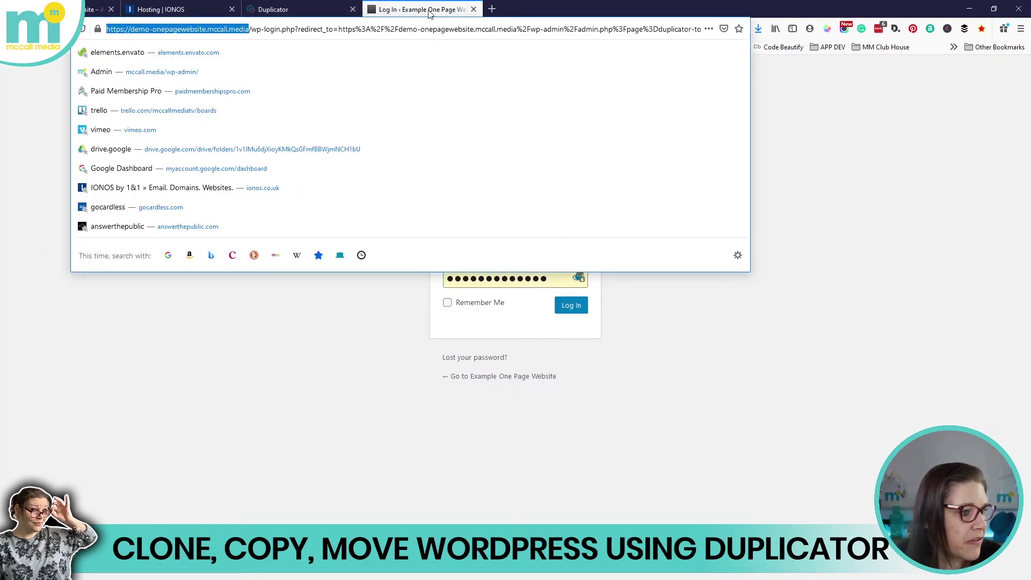
{"action": "left_click", "coordinate": [473, 9]}
{"action": "left_click", "coordinate": [371, 9]}
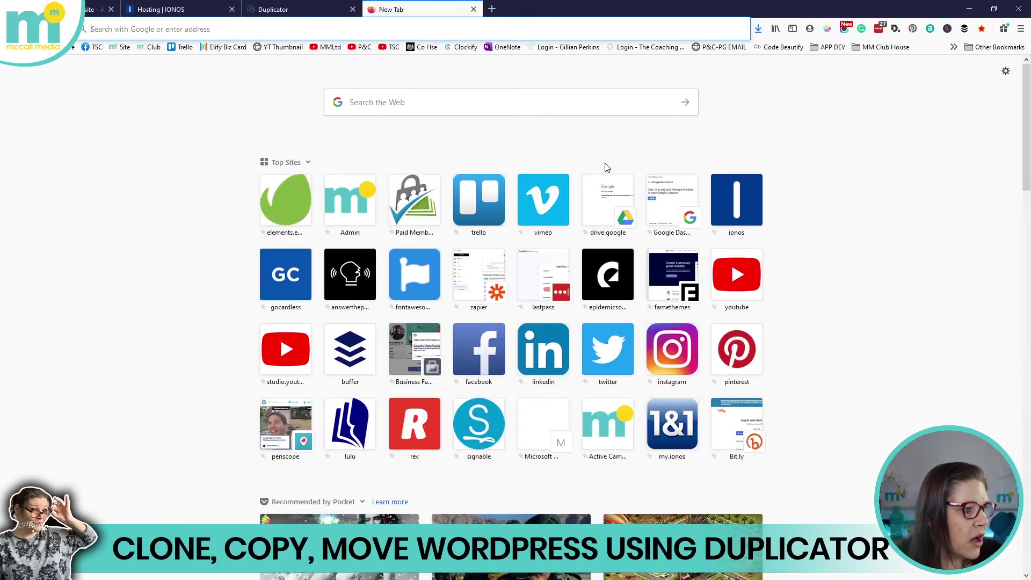
{"action": "key", "text": "ctrl+v"}
{"action": "key", "text": "Return"}
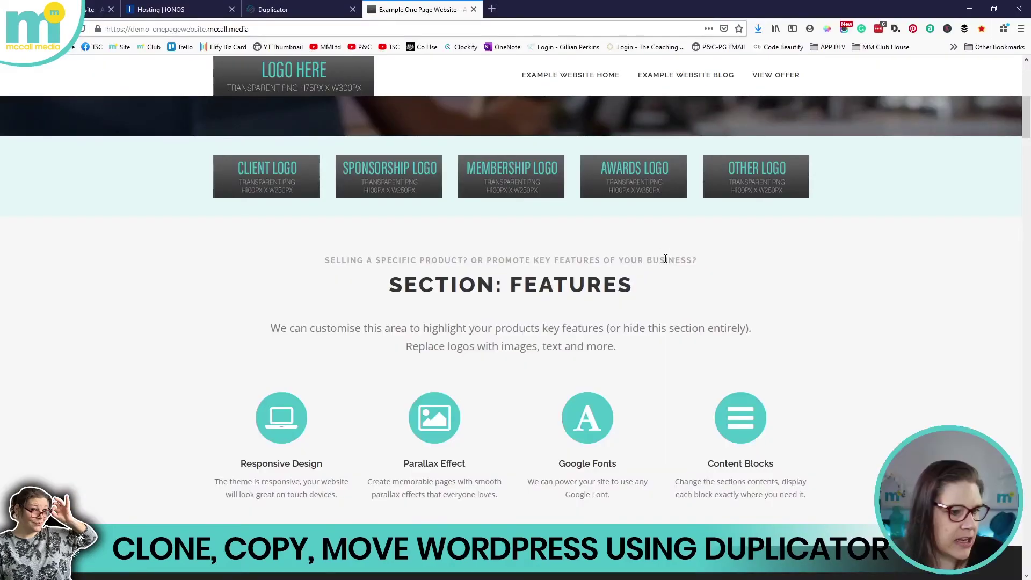
- Examine the cloned home page's Features, About, Gallery and Our Services sections to check that the content was carried over
{"action": "scroll", "coordinate": [539, 267], "scroll_direction": "down", "scroll_amount": 8}
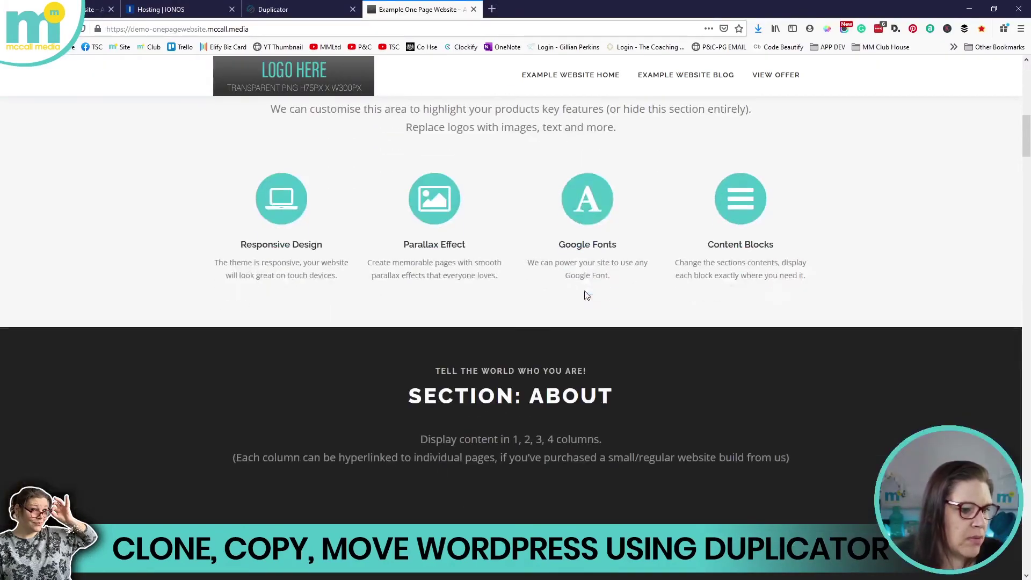
{"action": "scroll", "coordinate": [539, 264], "scroll_direction": "down", "scroll_amount": 15}
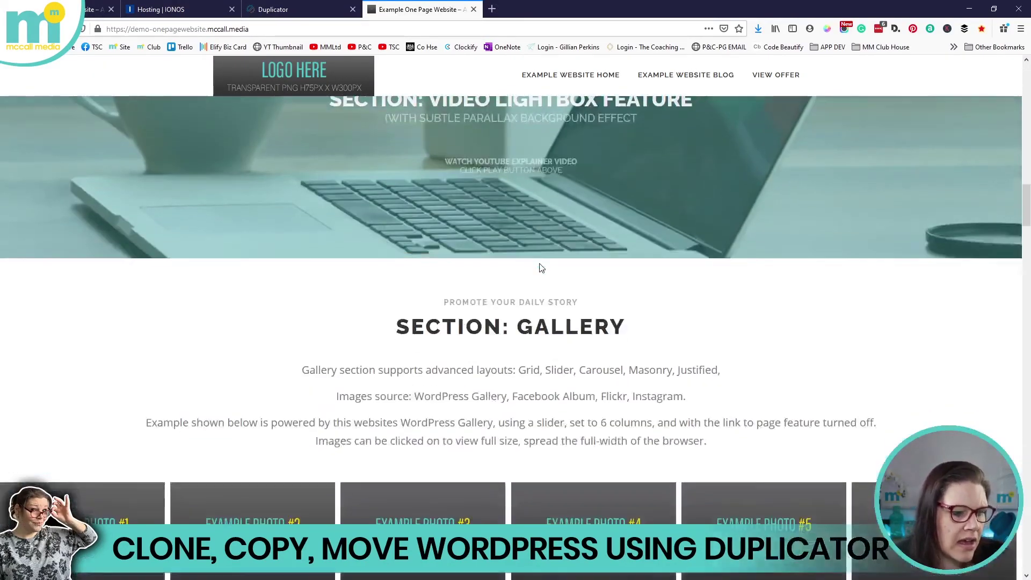
{"action": "scroll", "coordinate": [582, 304], "scroll_direction": "up", "scroll_amount": 3}
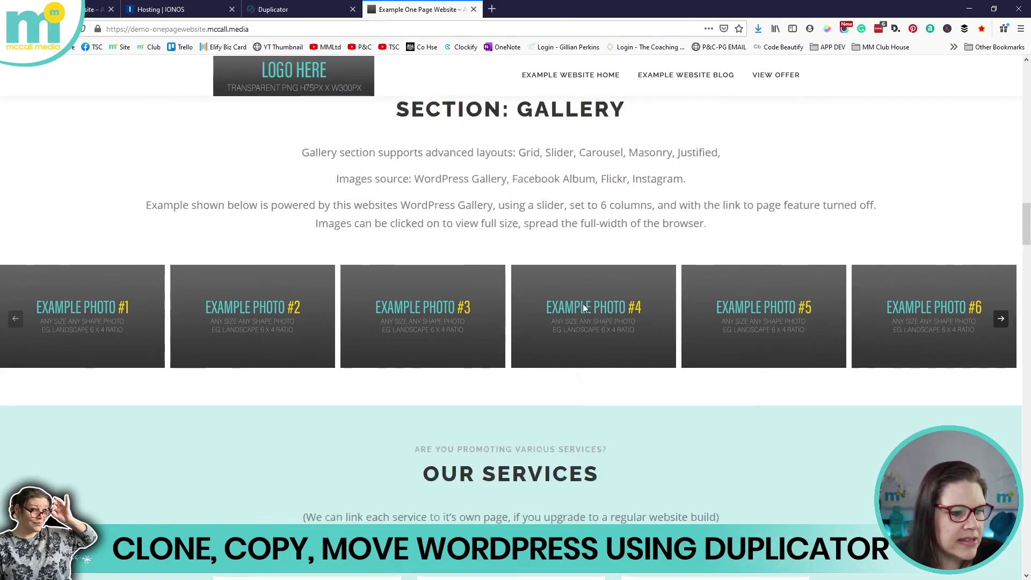
{"action": "scroll", "coordinate": [591, 317], "scroll_direction": "down", "scroll_amount": 3}
{"action": "left_click_drag", "start_coordinate": [417, 371], "coordinate": [621, 359]}
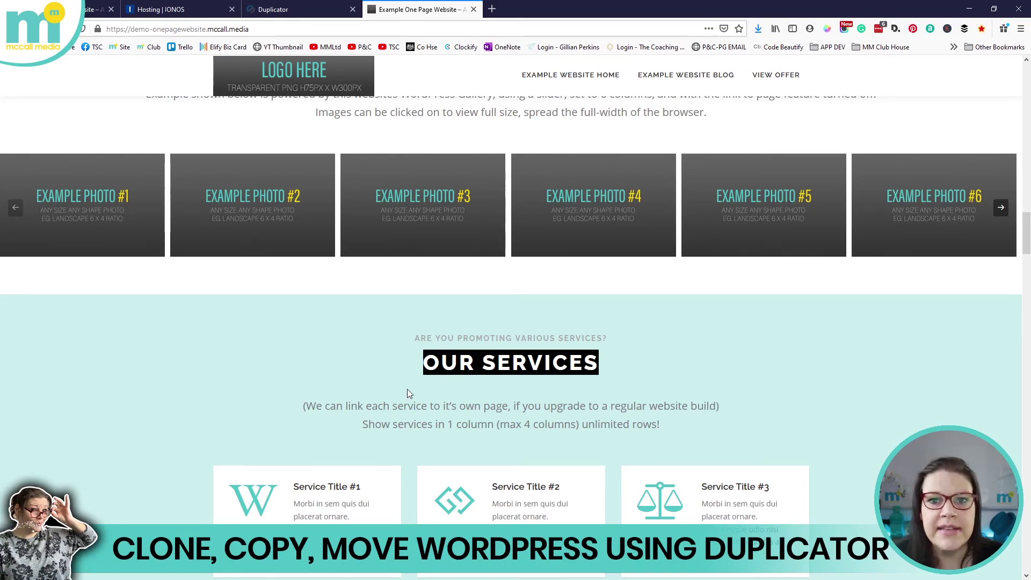
{"action": "left_click", "coordinate": [455, 373]}
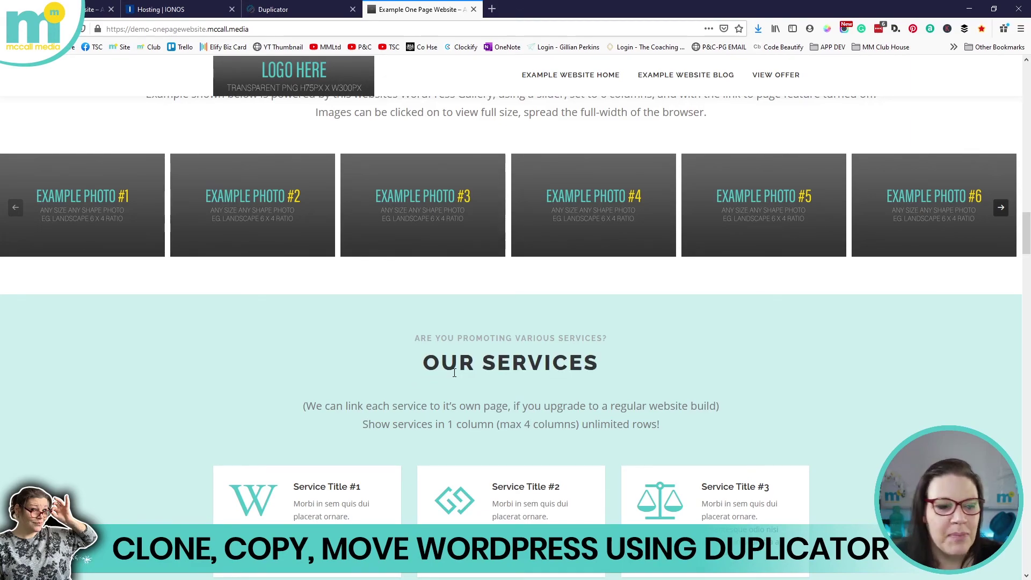
{"action": "scroll", "coordinate": [611, 320], "scroll_direction": "up", "scroll_amount": 15}
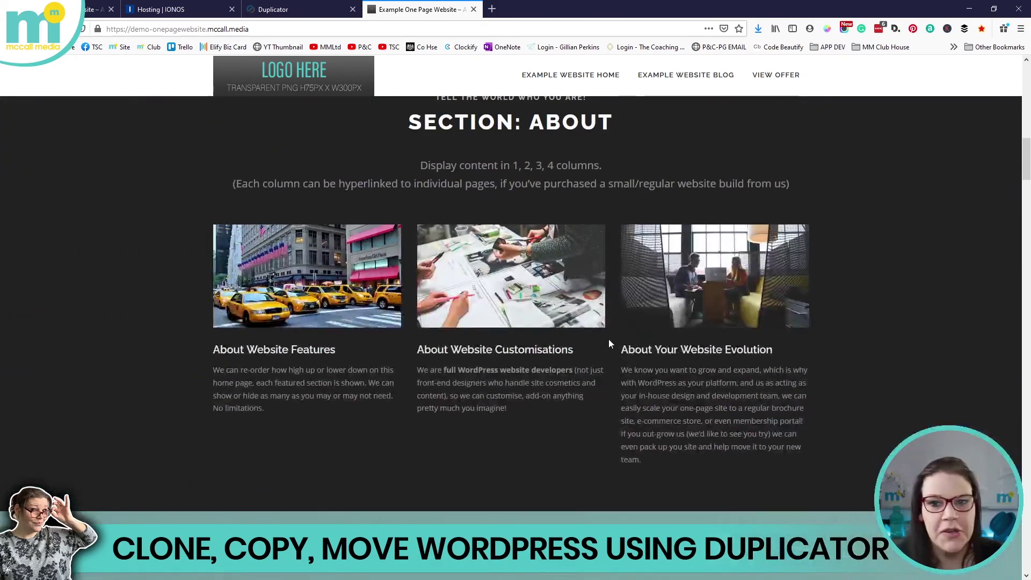
{"action": "scroll", "coordinate": [609, 342], "scroll_direction": "up", "scroll_amount": 4}
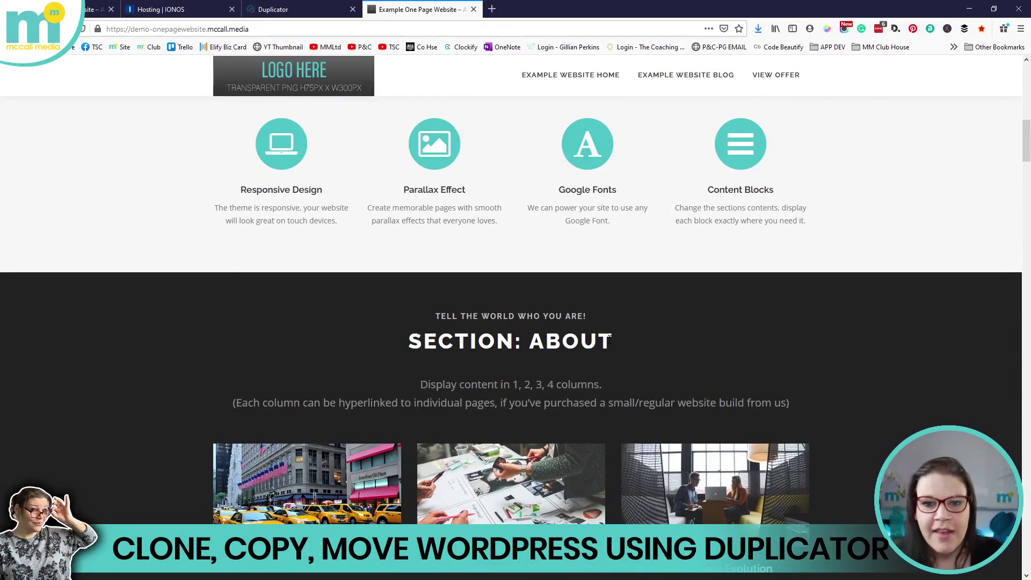